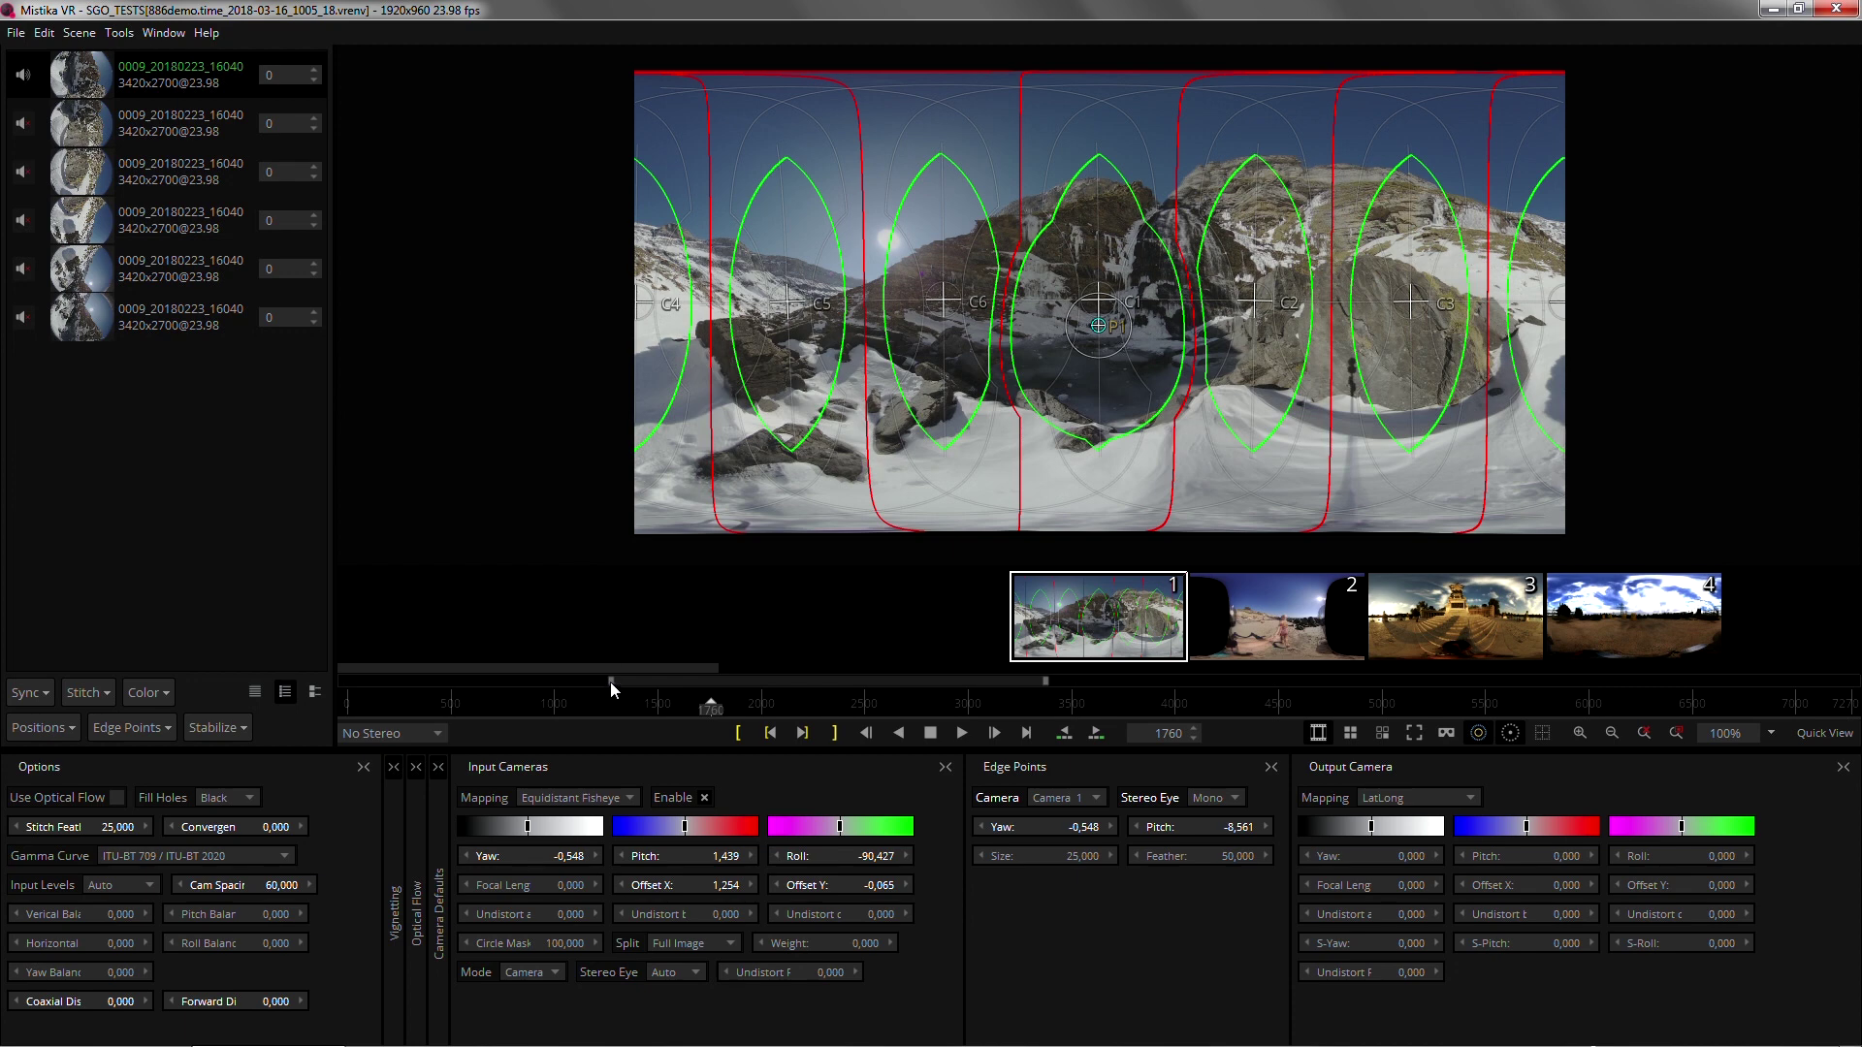
# Widen and narrow the timeline's visible frame range around the playhead at frame 1760.
pyautogui.moveTo(609, 682); pyautogui.dragTo(372, 686)
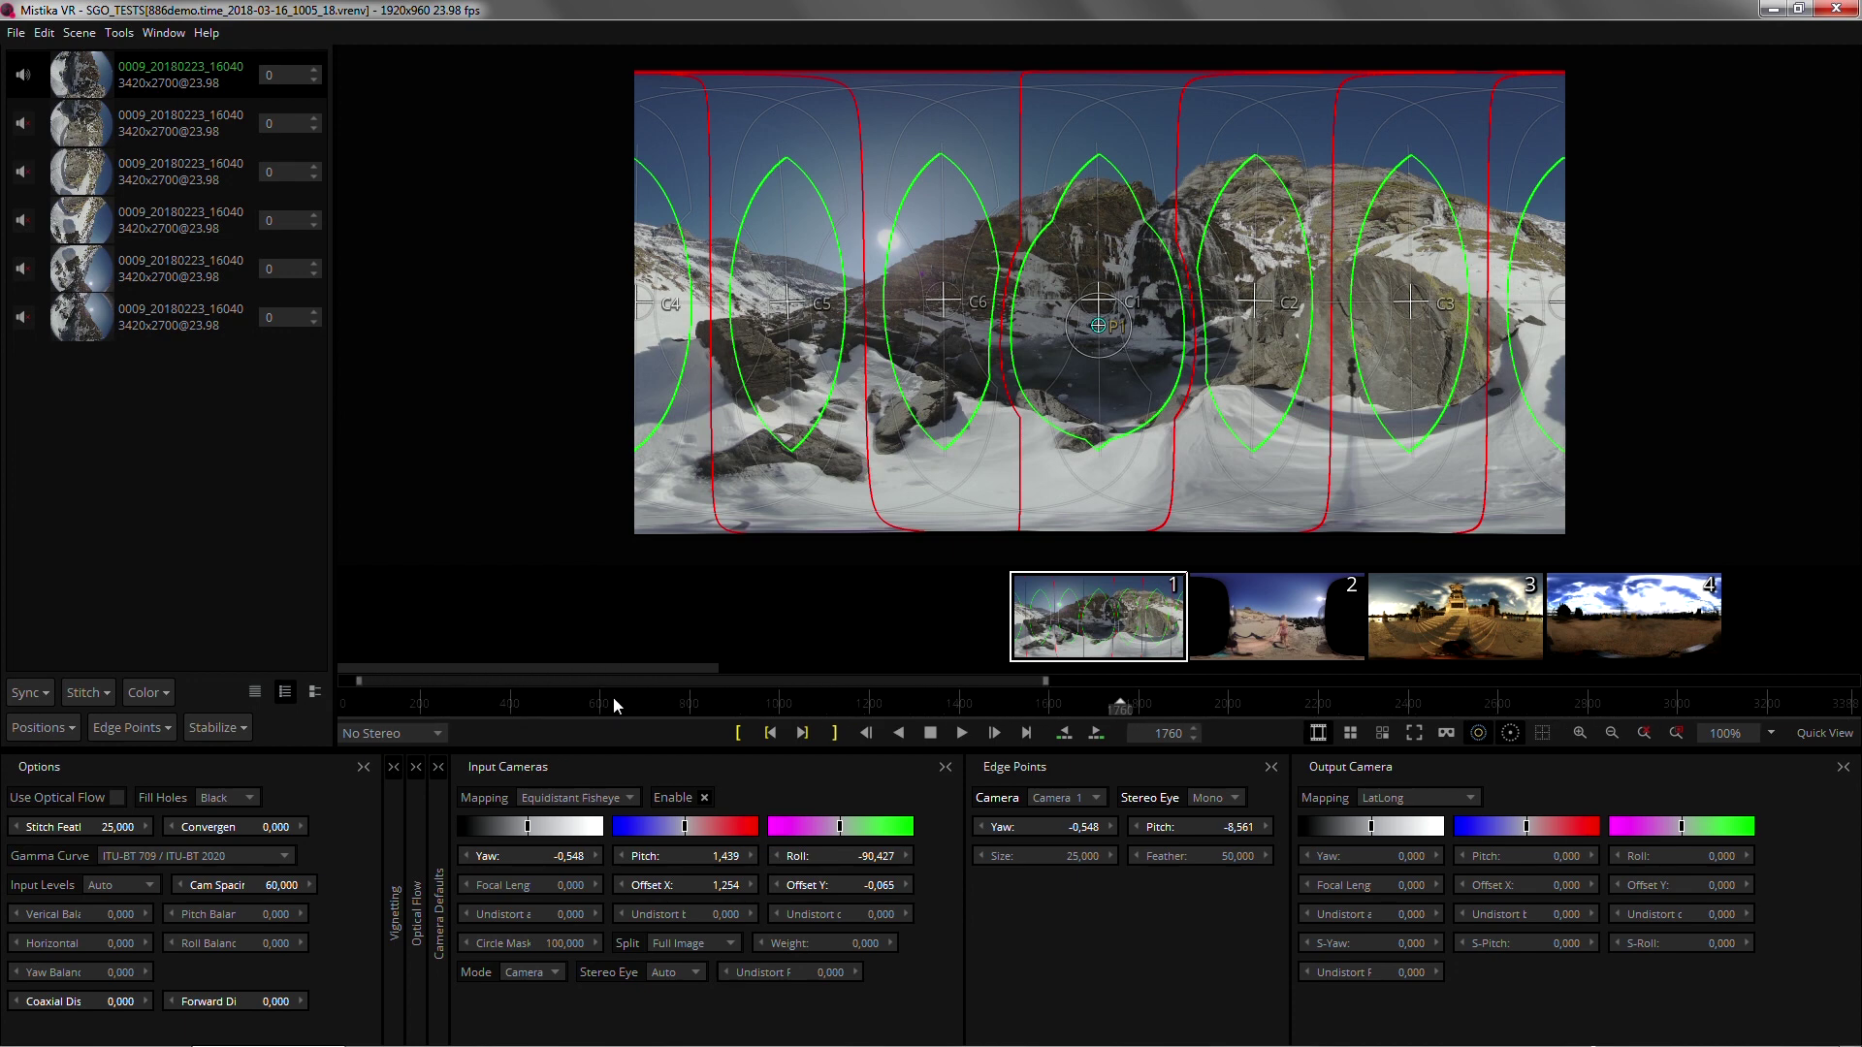
pyautogui.moveTo(1050, 681); pyautogui.dragTo(1189, 676)
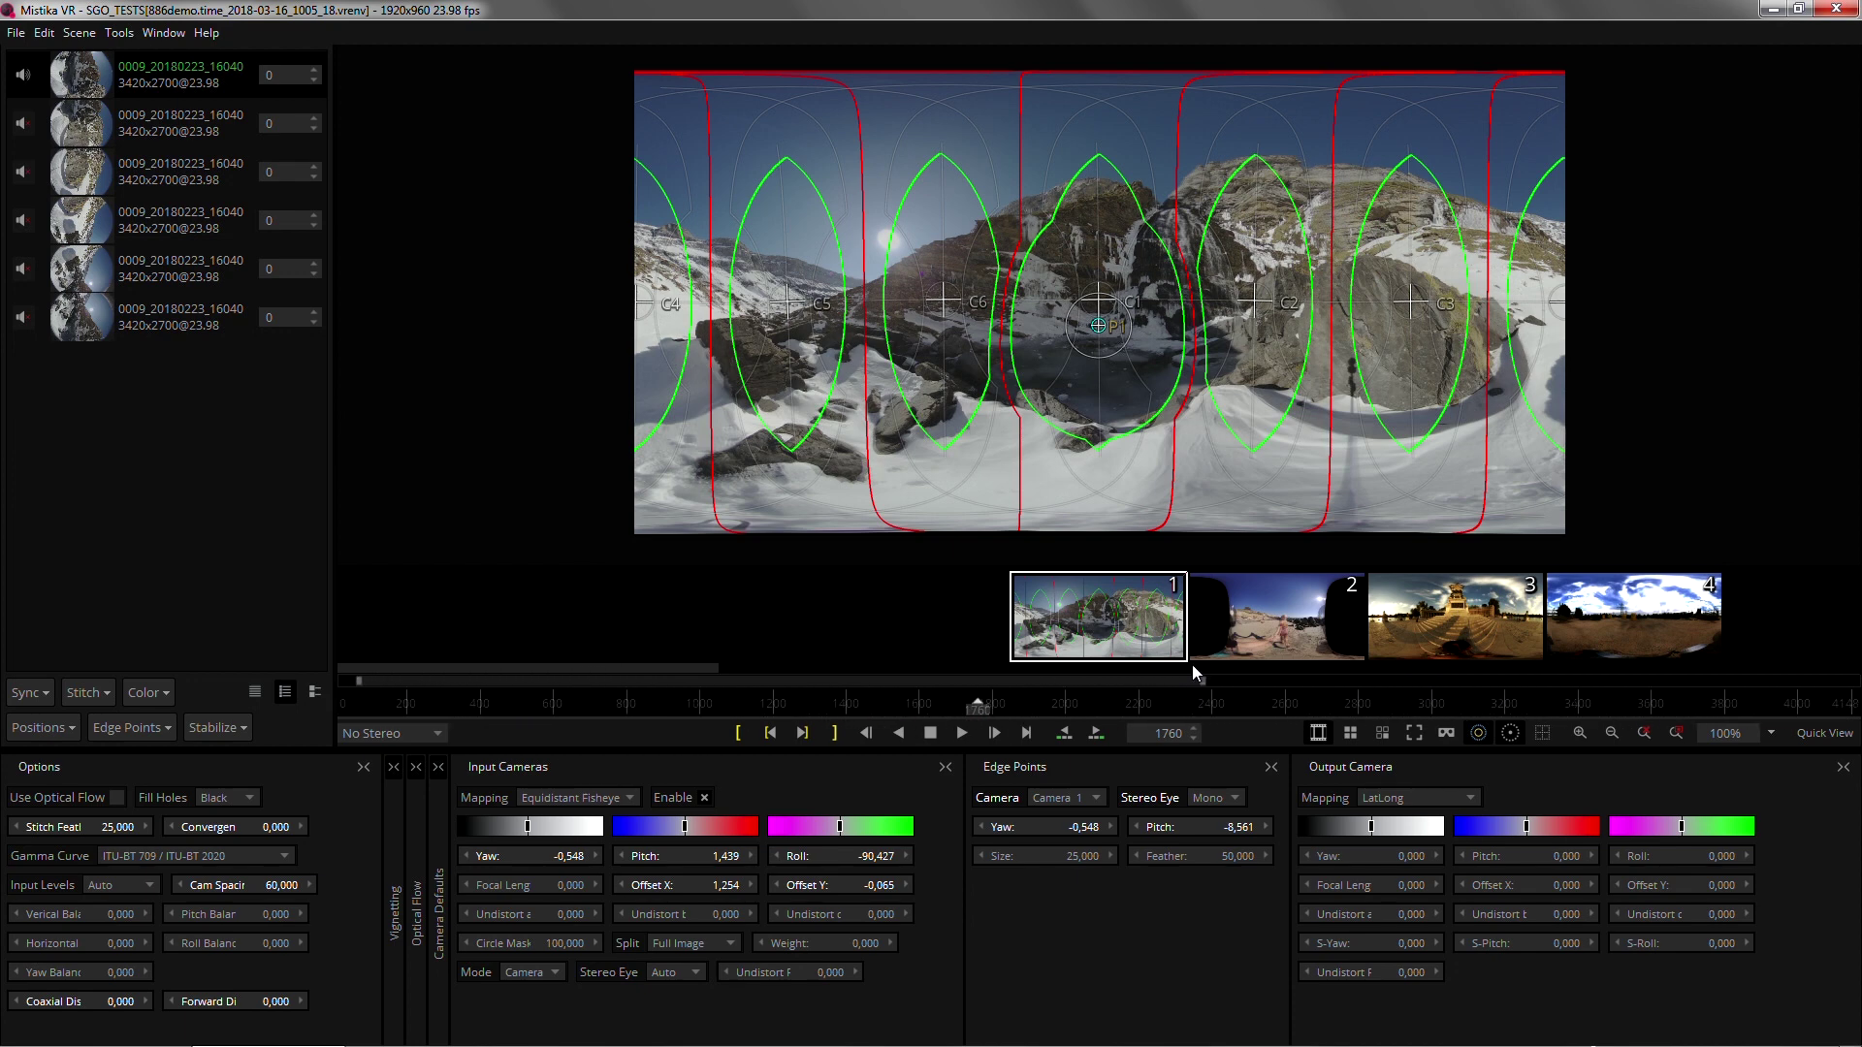
pyautogui.moveTo(857, 682)
pyautogui.mouseDown()
pyautogui.moveTo(1050, 690)
pyautogui.moveTo(882, 701)
pyautogui.mouseUp()
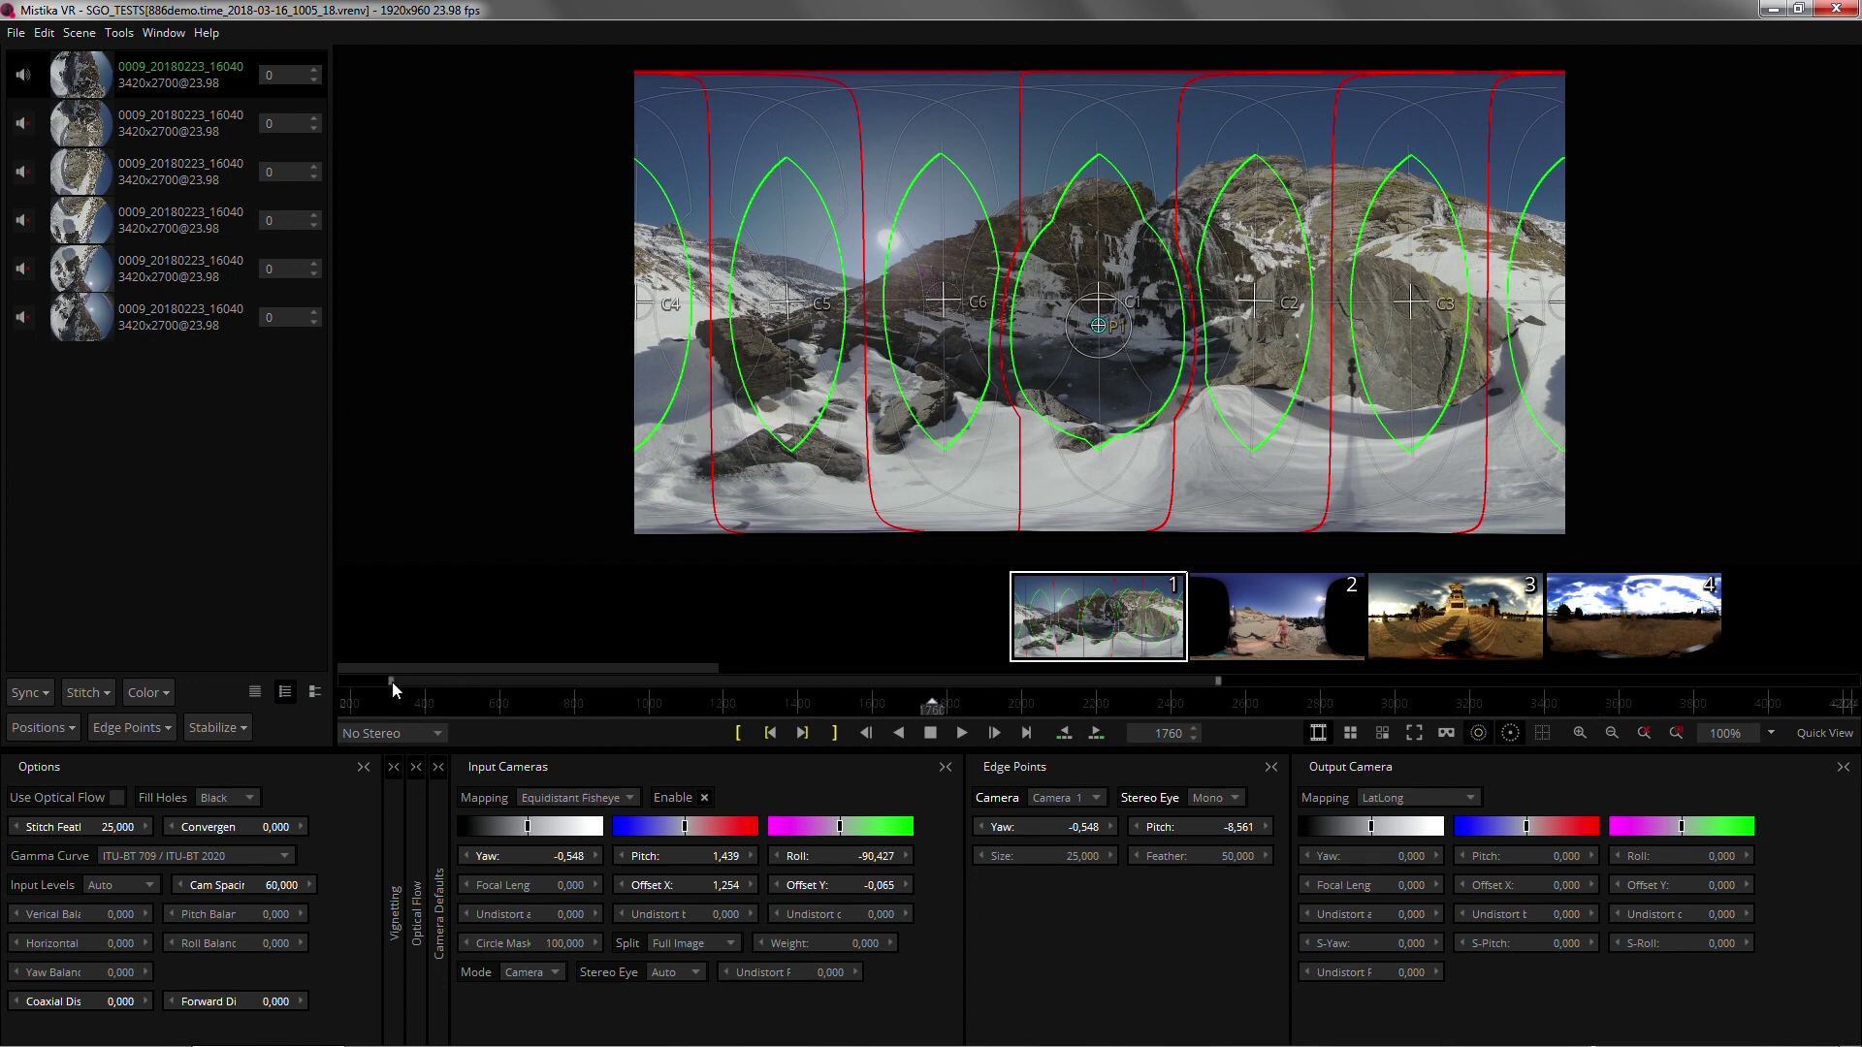
pyautogui.moveTo(392, 682); pyautogui.dragTo(688, 690)
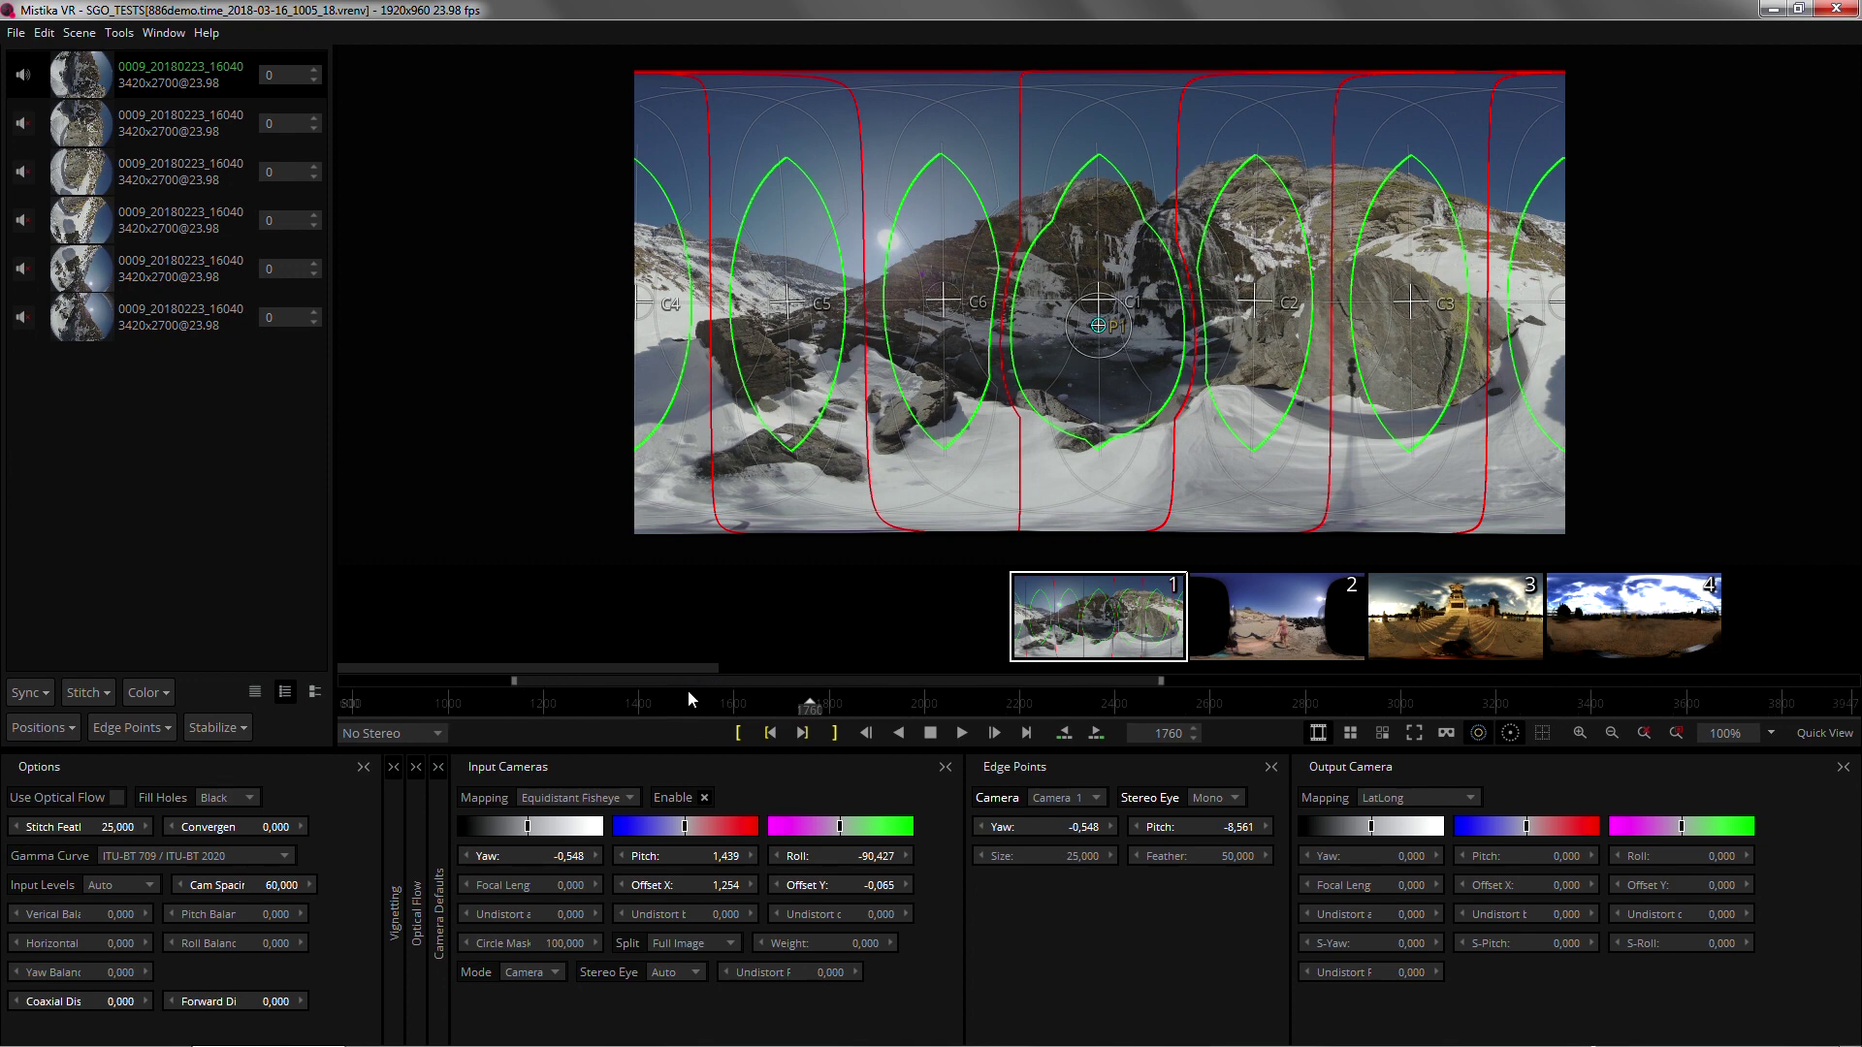
# Enlarge the panorama to 145% in the viewer, show it full screen, and return to the normal layout.
pyautogui.click(1414, 735)
pyautogui.press('Escape')
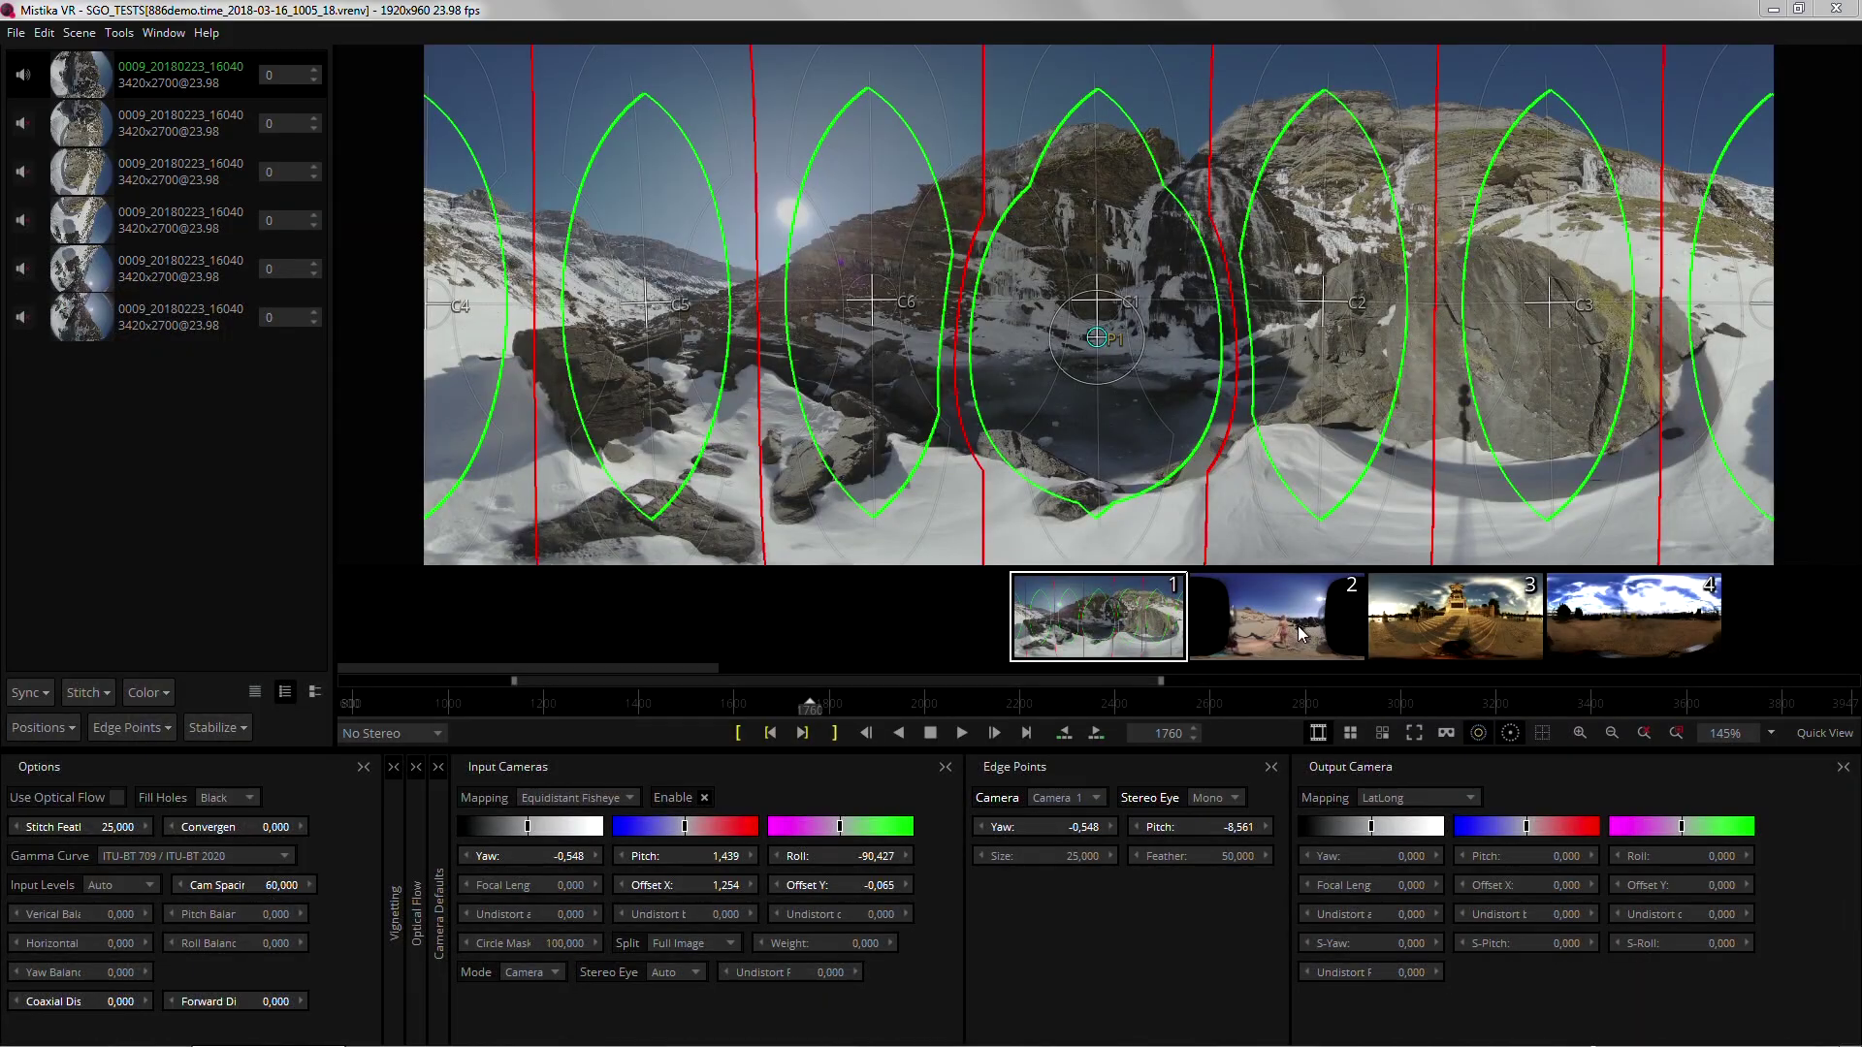
pyautogui.press('f')
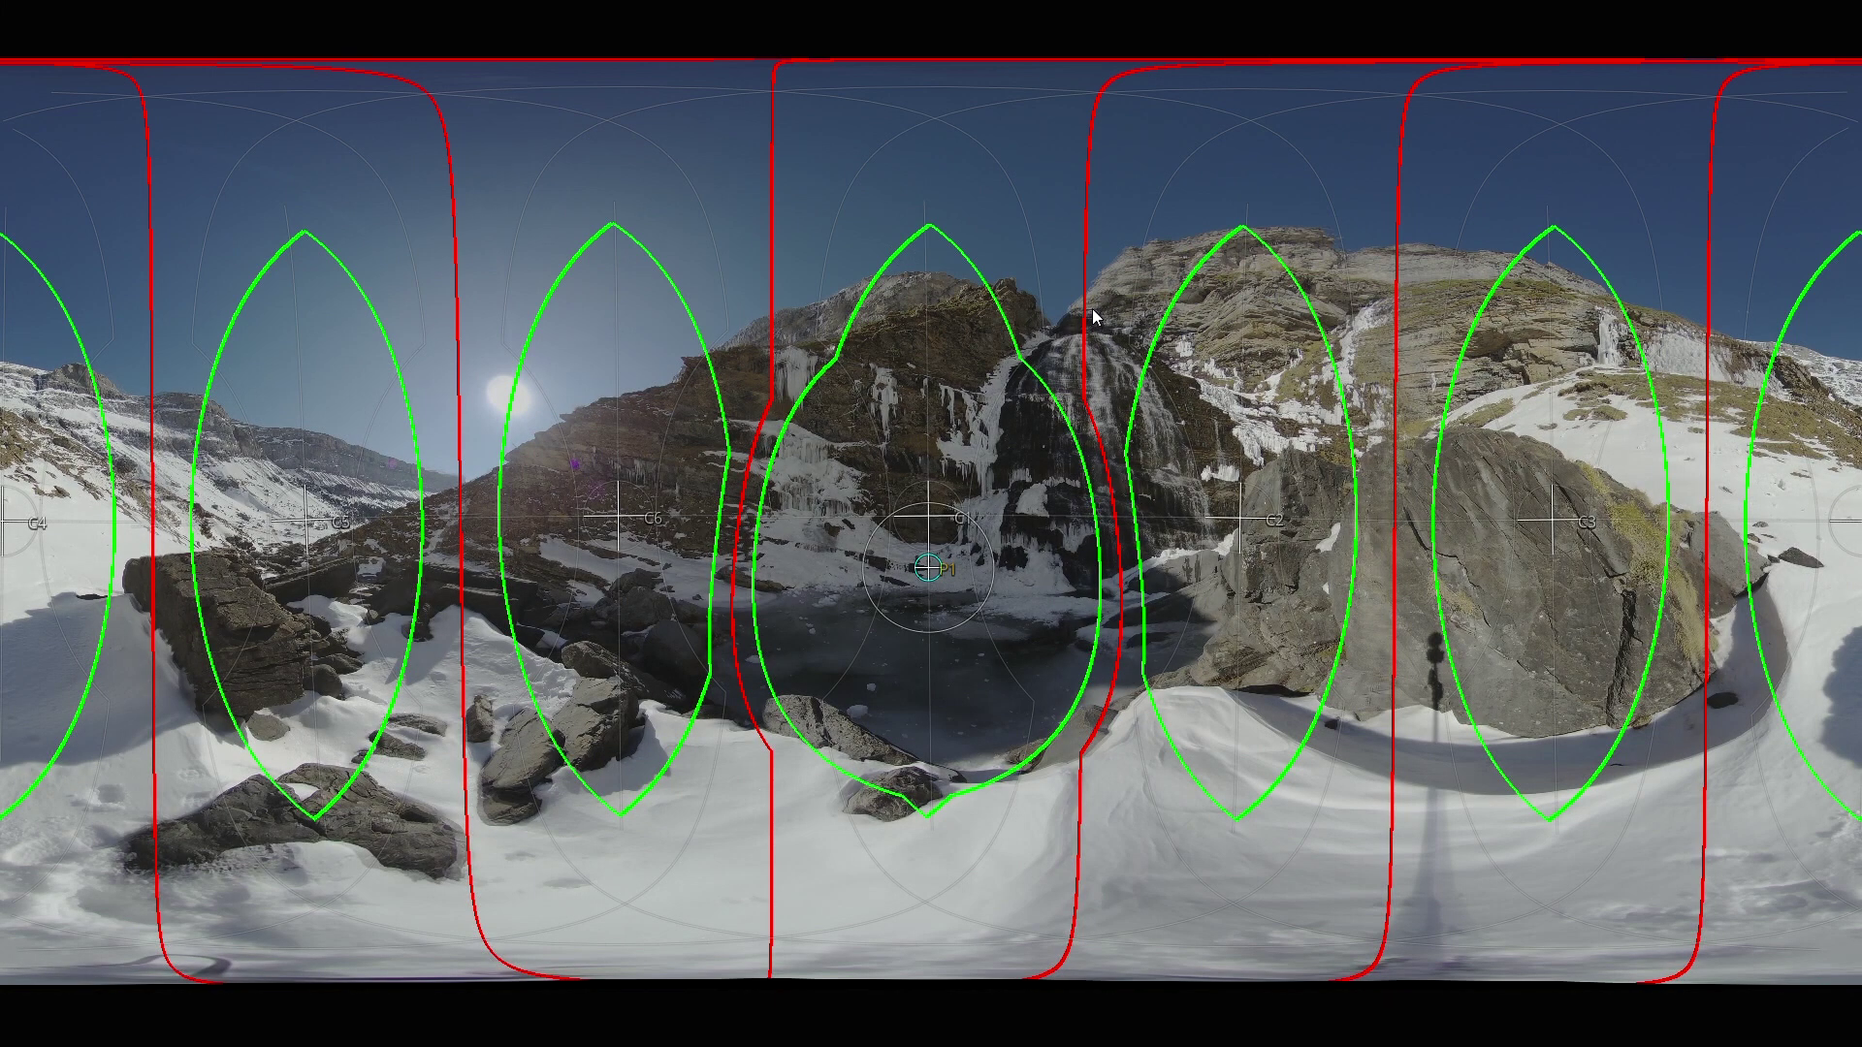
pyautogui.press('Escape')
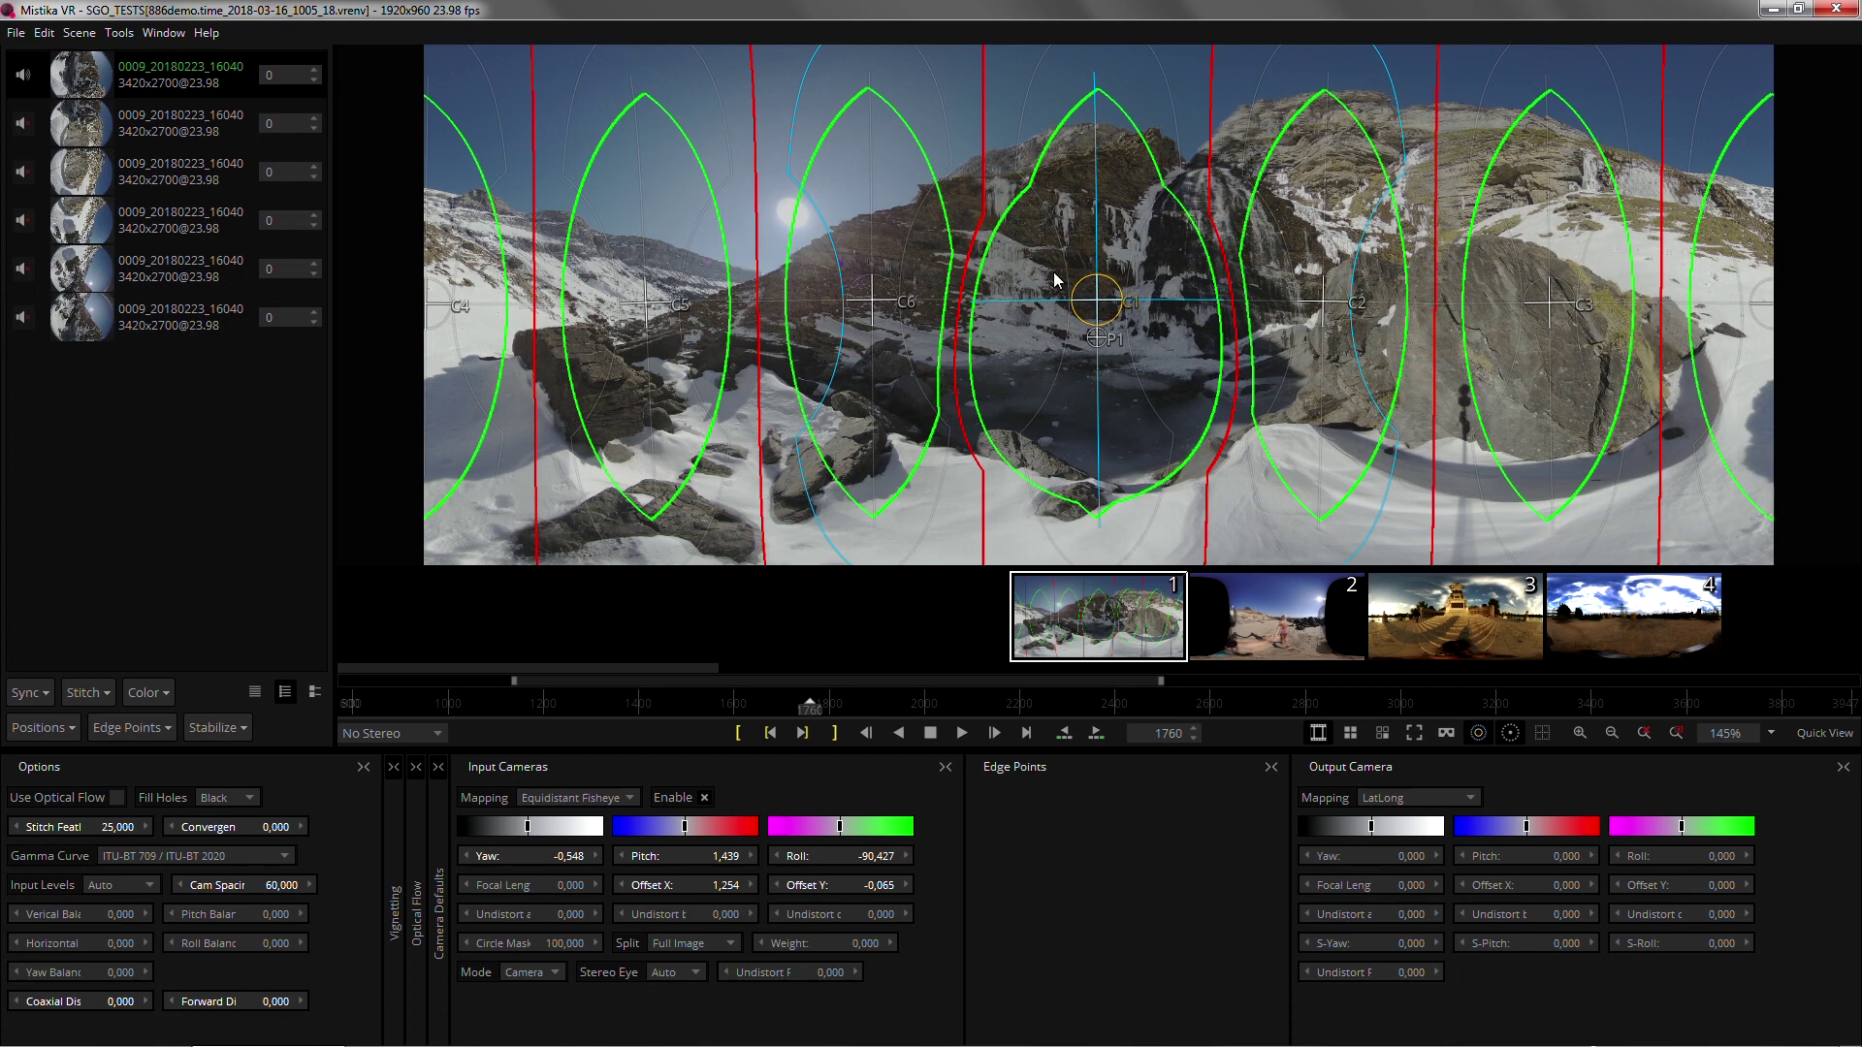
# Show the clip info over the viewer image and the timecodes on the scene thumbnails.
pyautogui.rightClick(905, 212)
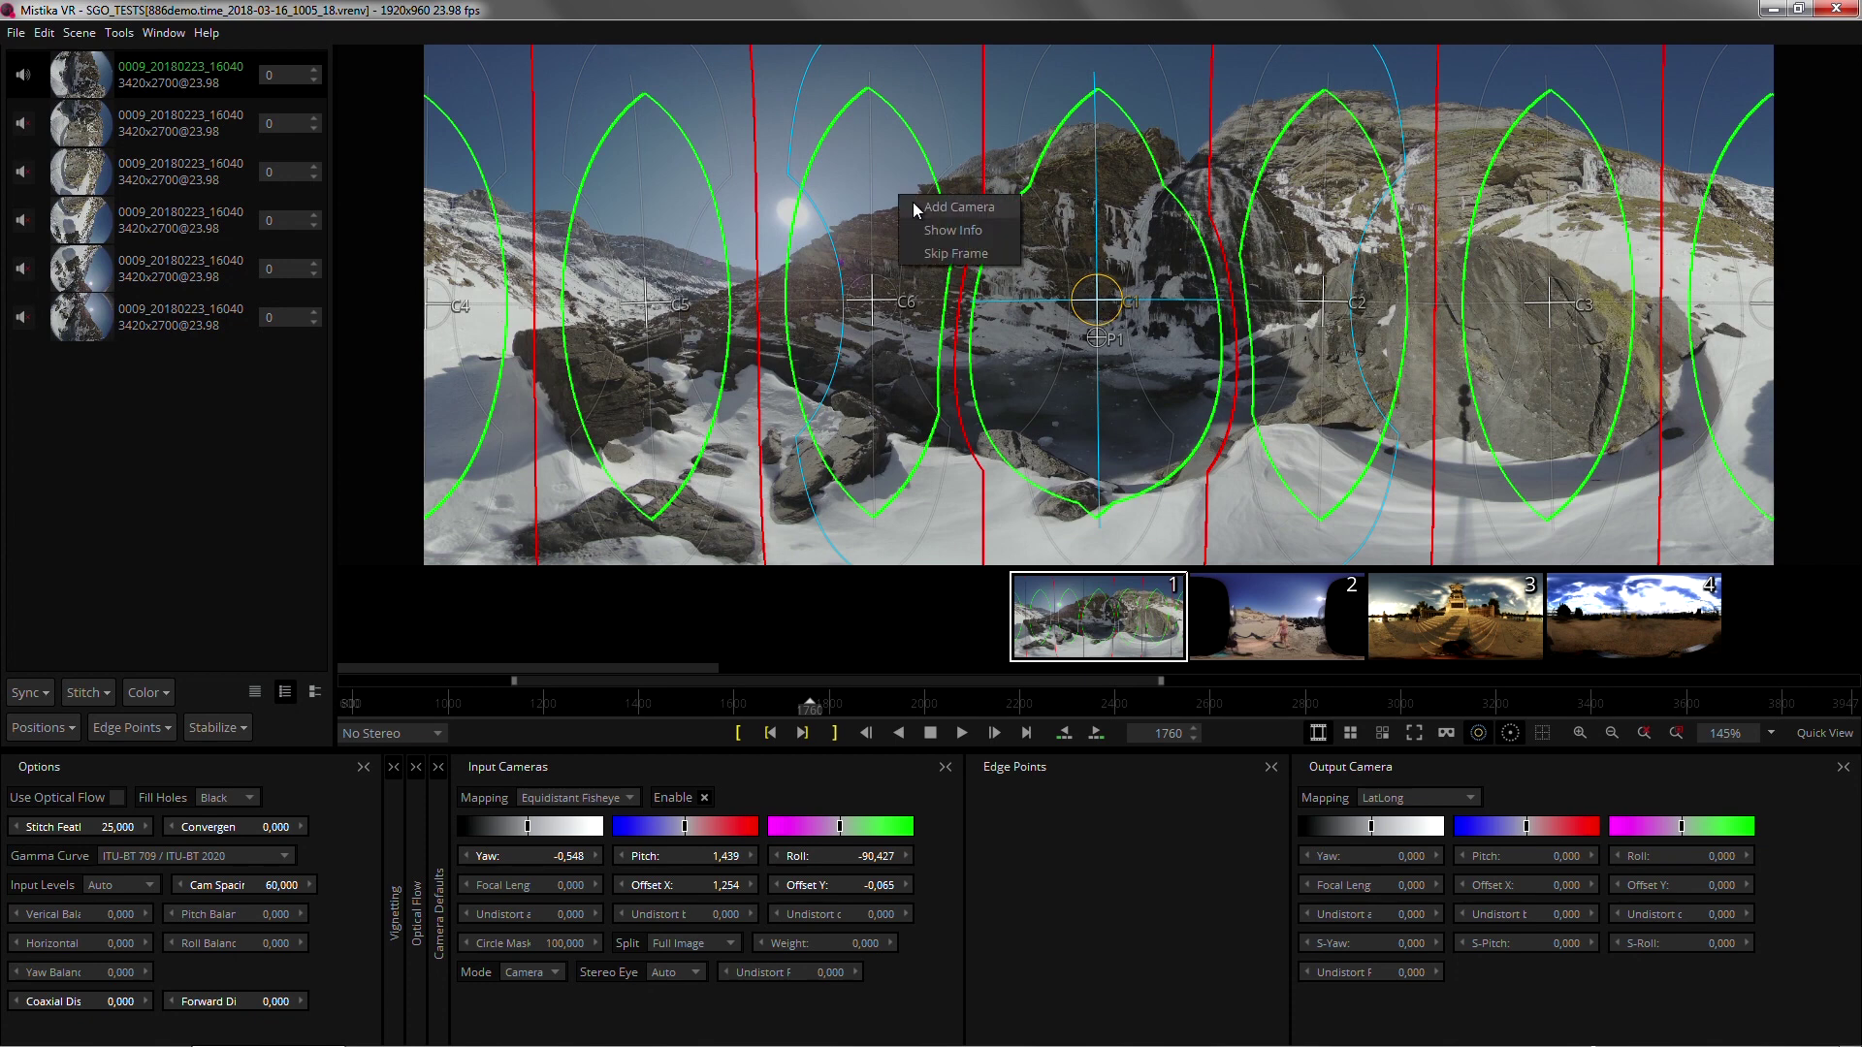
pyautogui.click(962, 230)
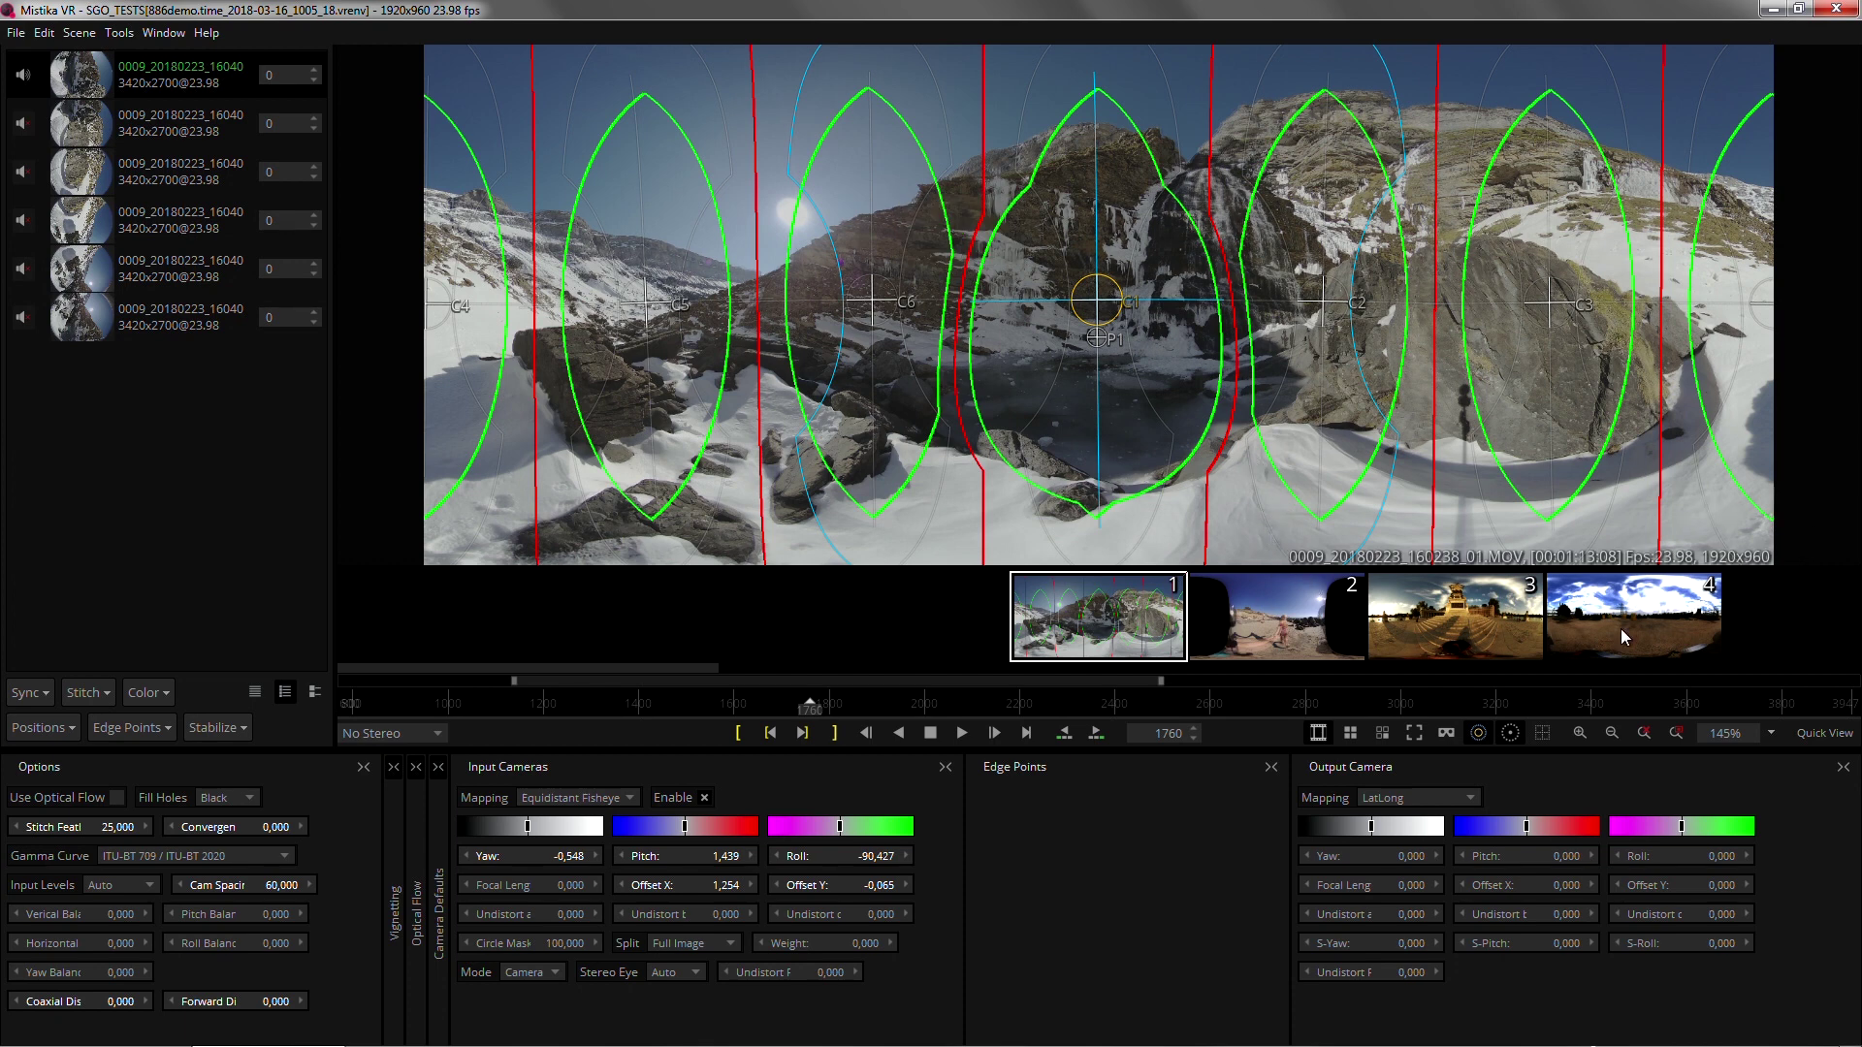
pyautogui.rightClick(1092, 622)
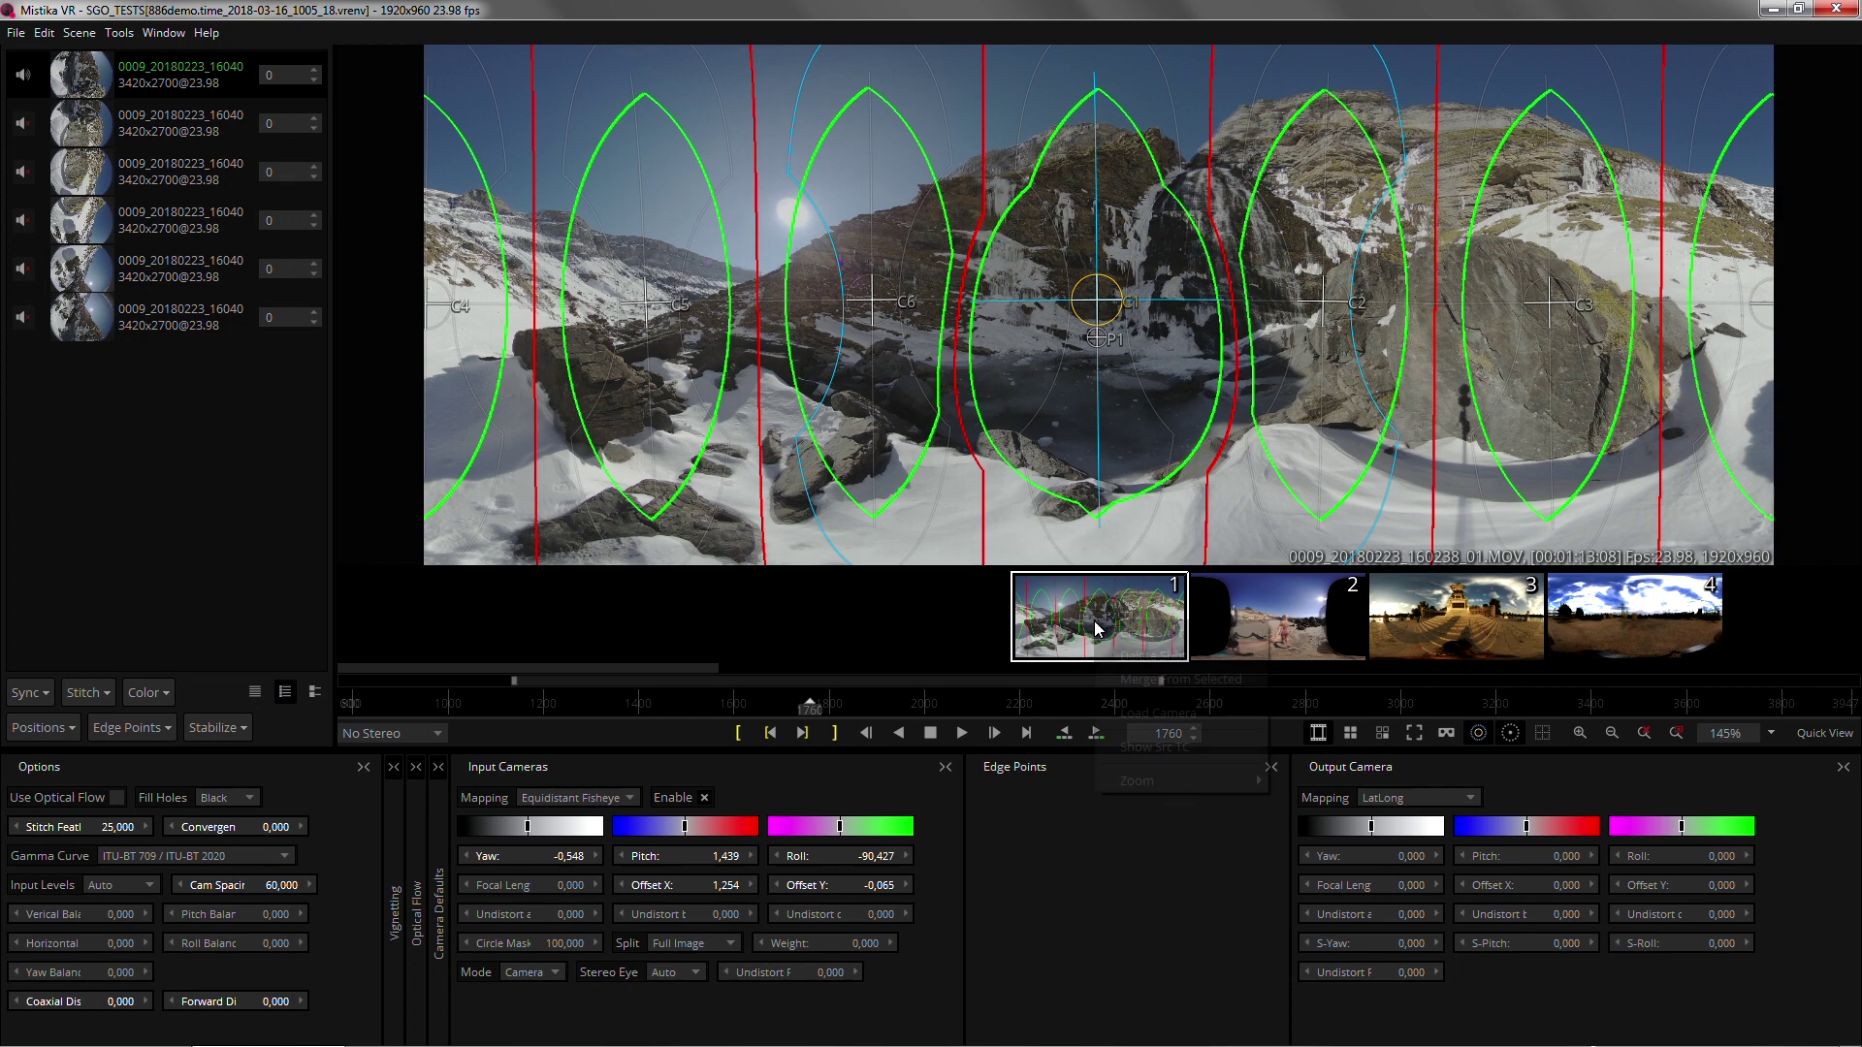
pyautogui.click(1166, 749)
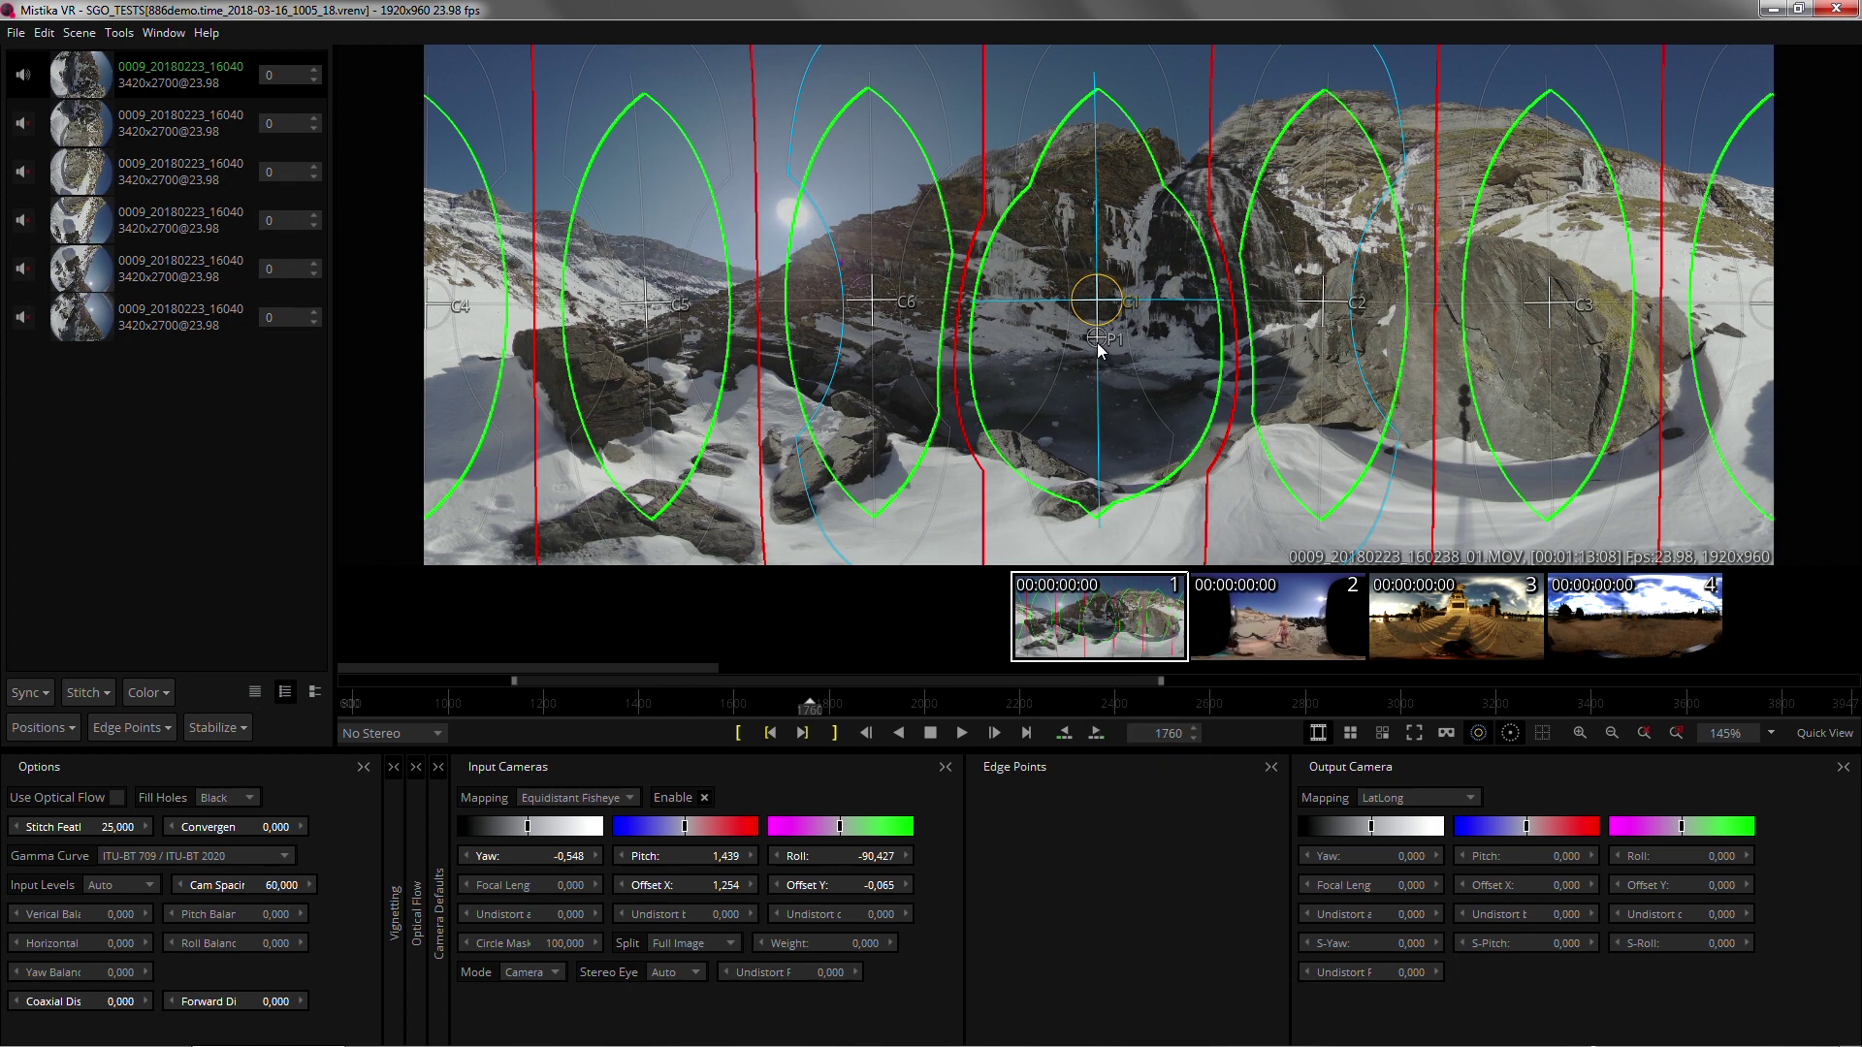
# Move camera 1's edge point P1 lower to yaw -3.103 and pitch -19.914, and play a short stretch of the scene.
pyautogui.moveTo(1099, 349); pyautogui.dragTo(1110, 403)
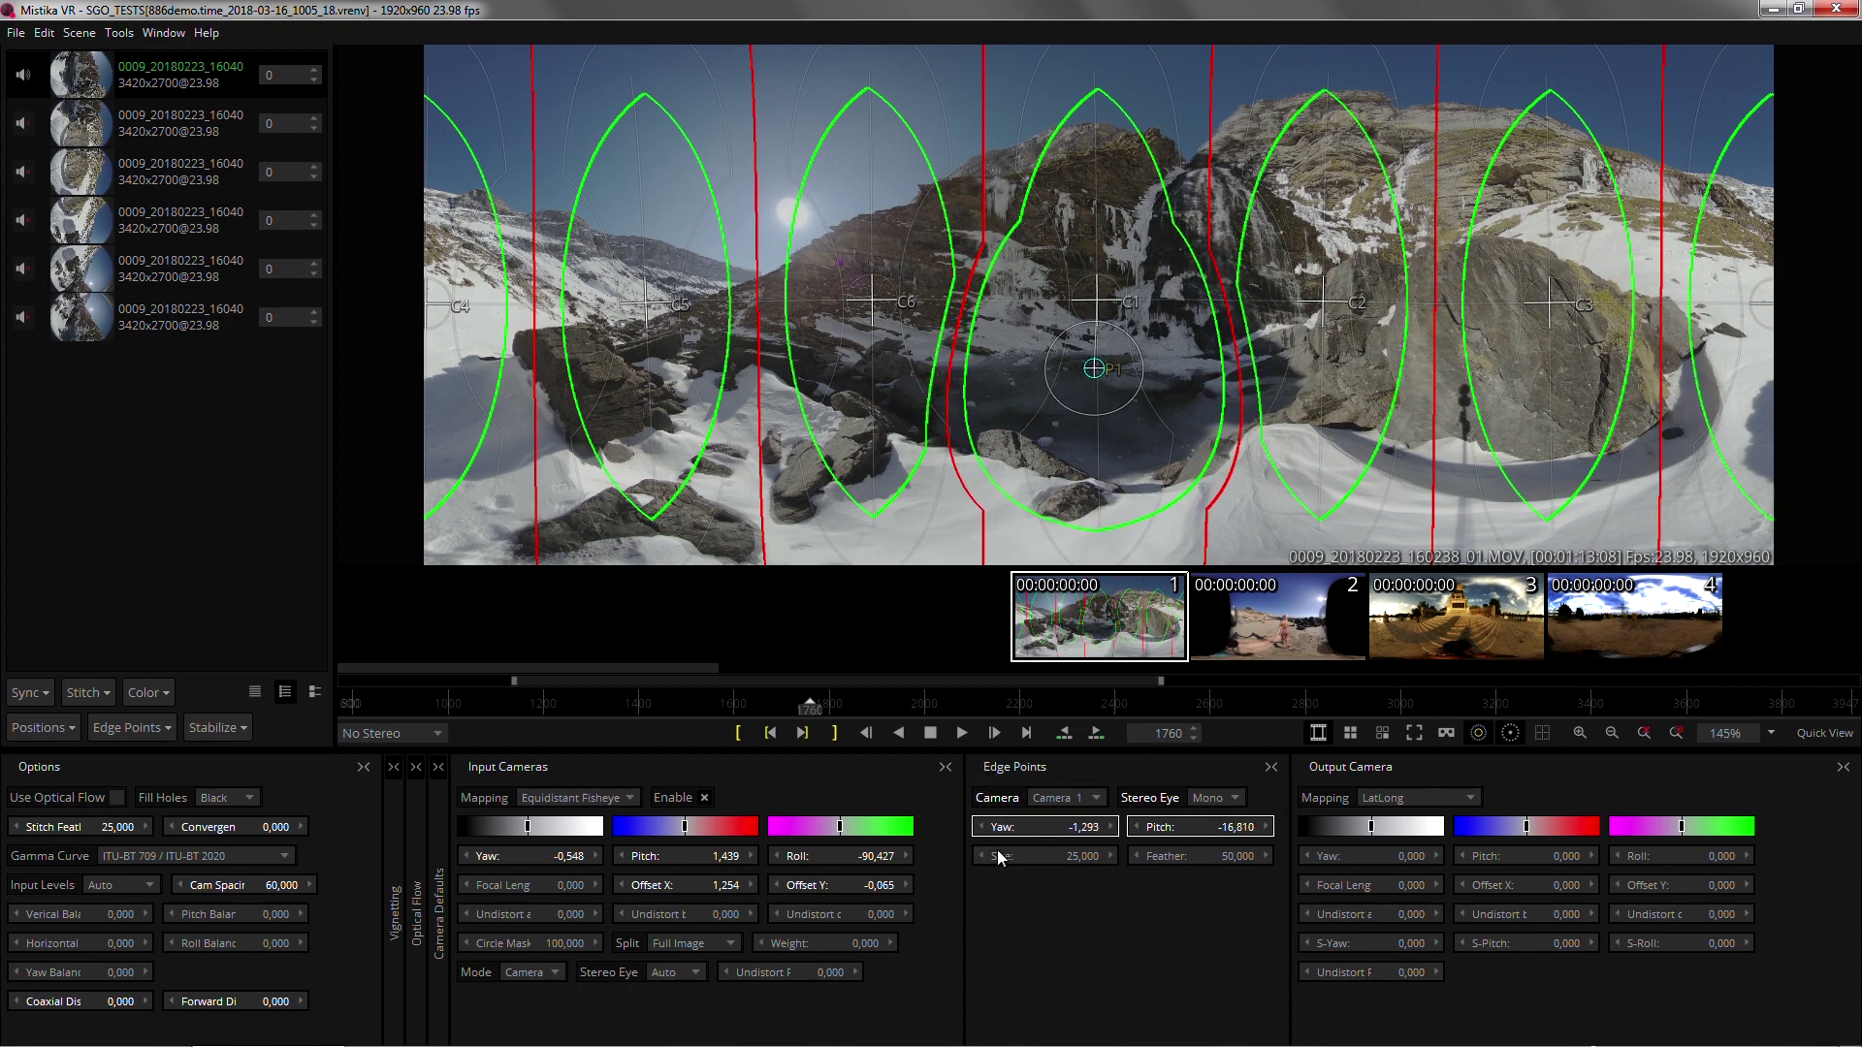
pyautogui.click(963, 733)
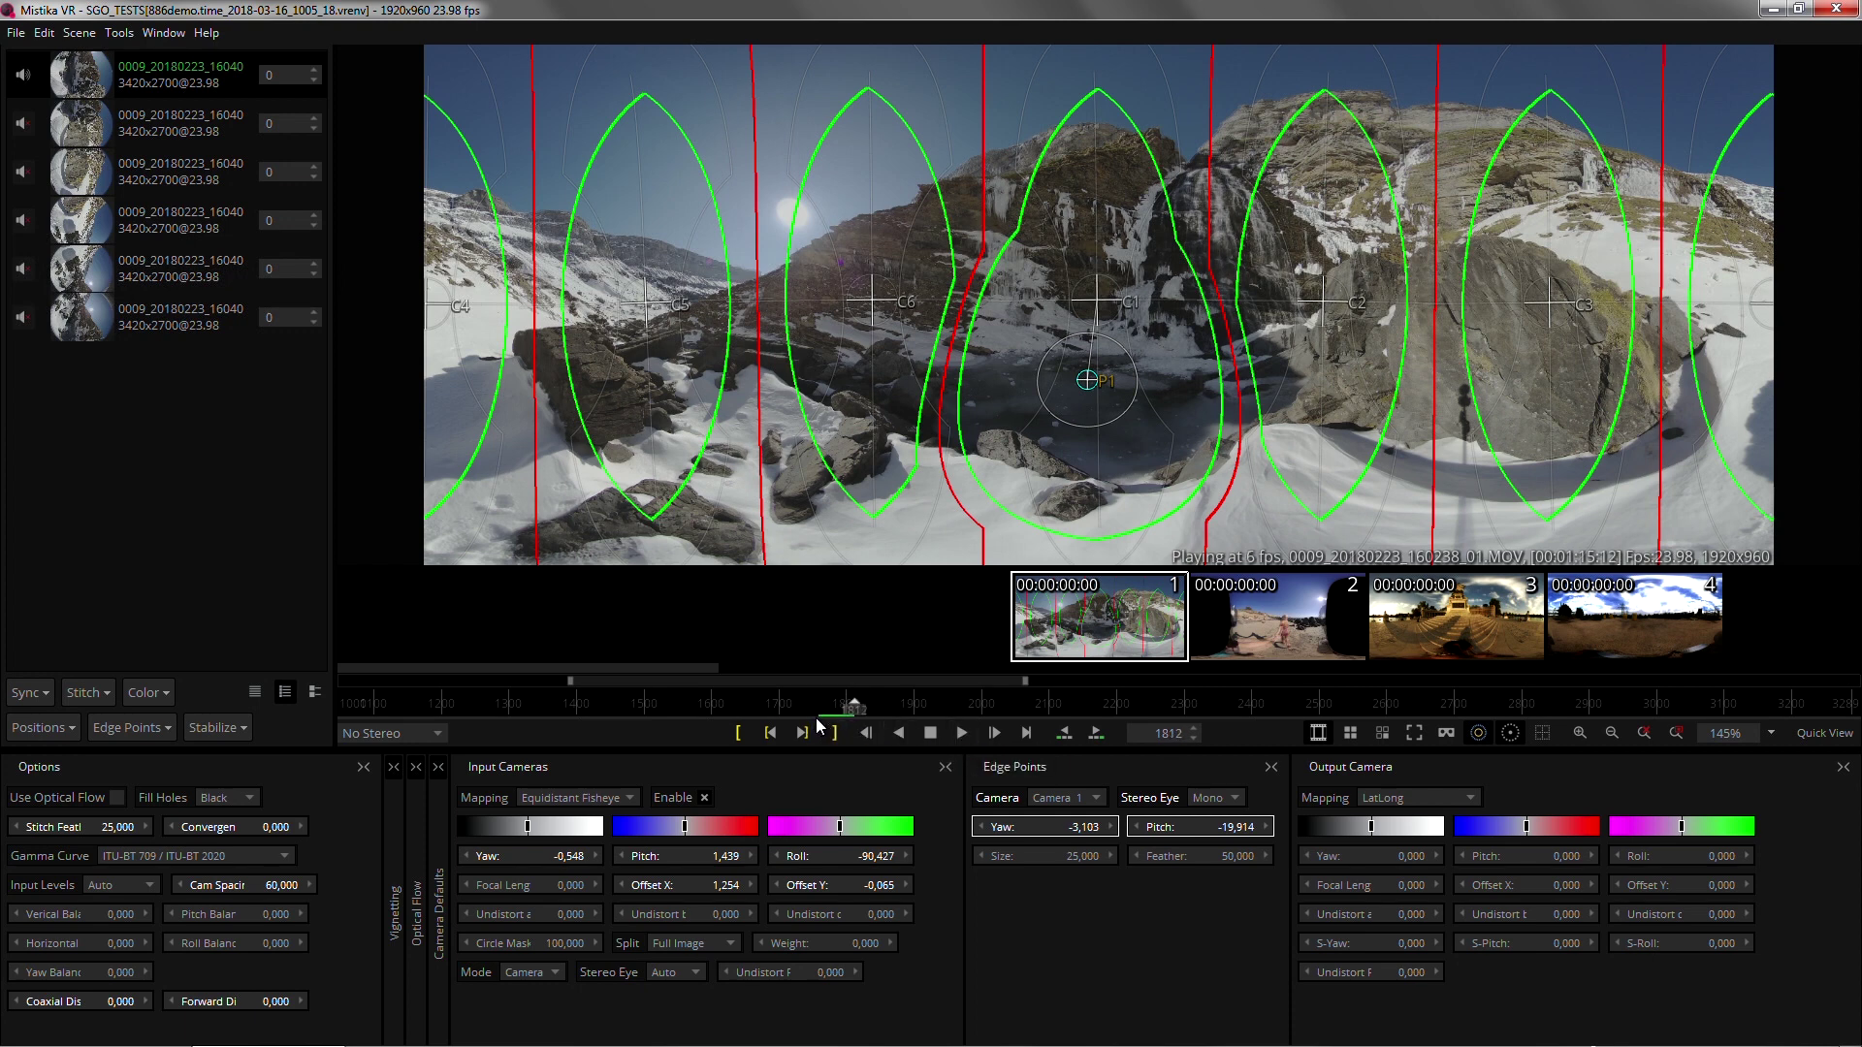
pyautogui.click(930, 733)
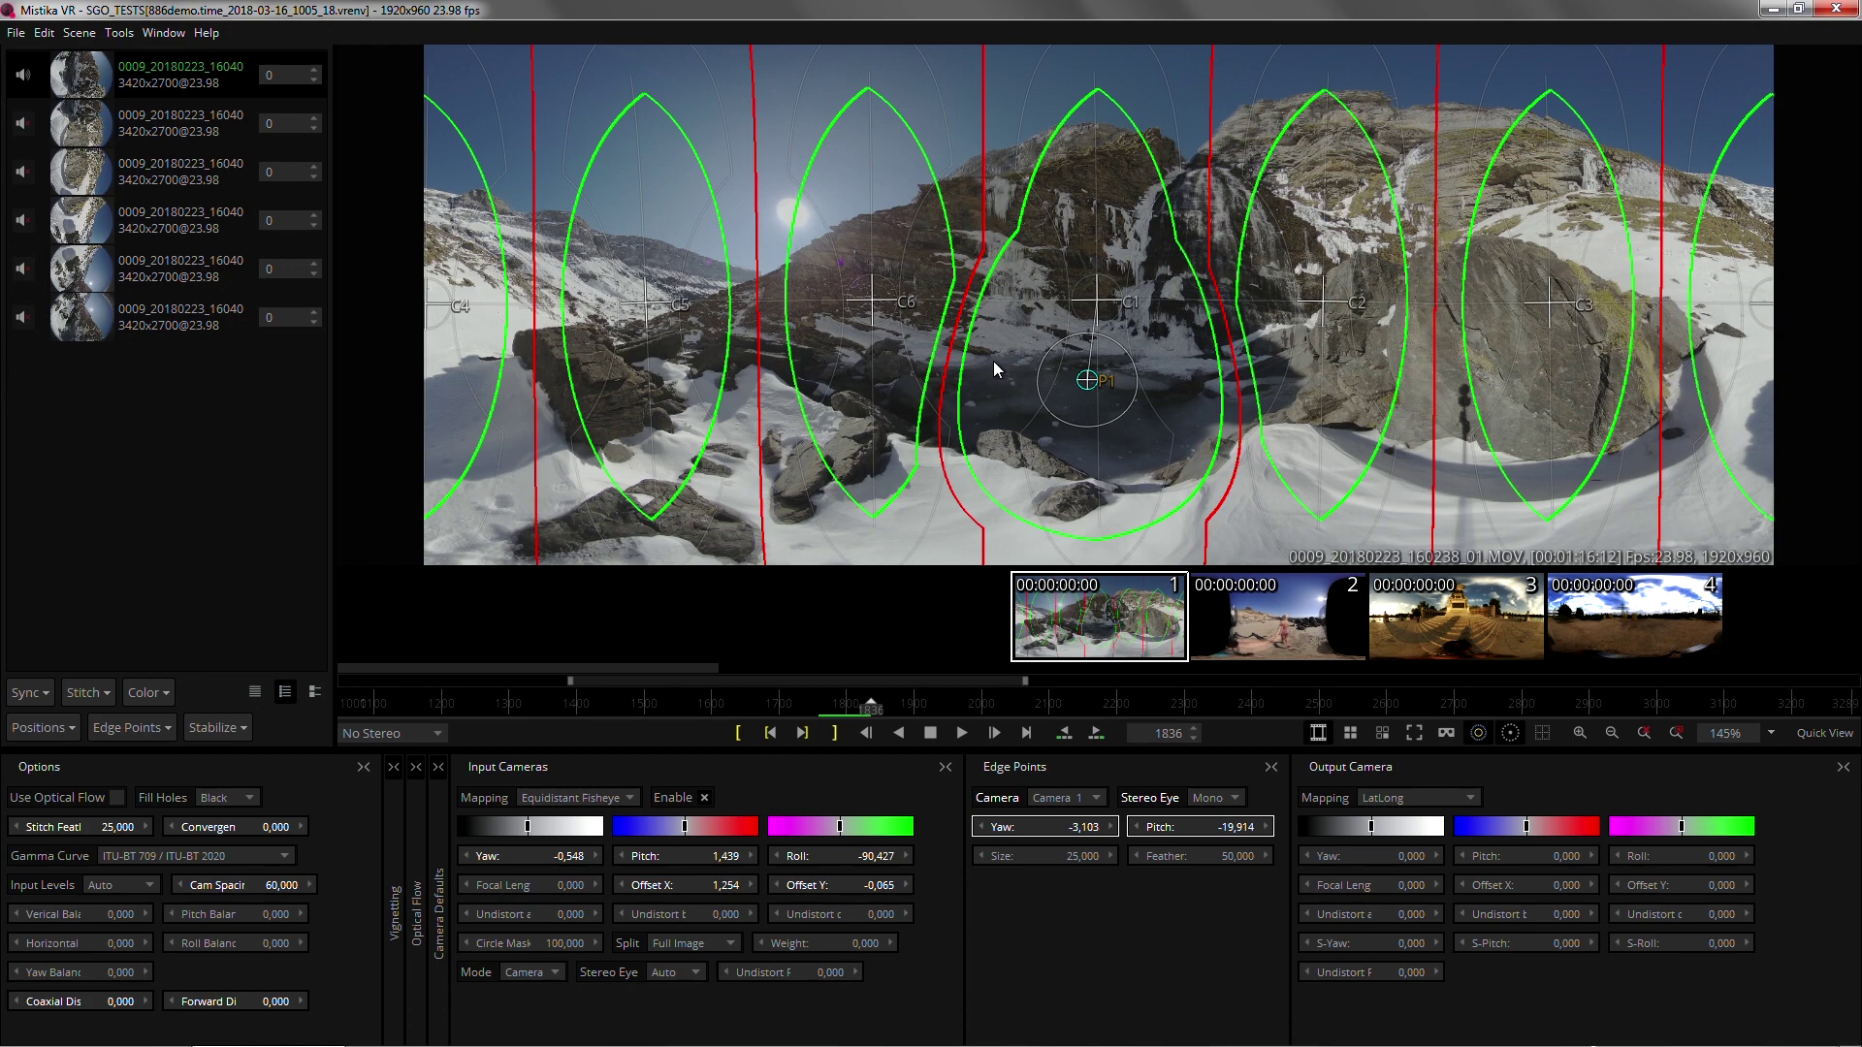
# Open the MediaOffline.vrenv environment from the SGO_TESTS DATA folder without saving the current one.
pyautogui.hotkey('ctrl', 'o')
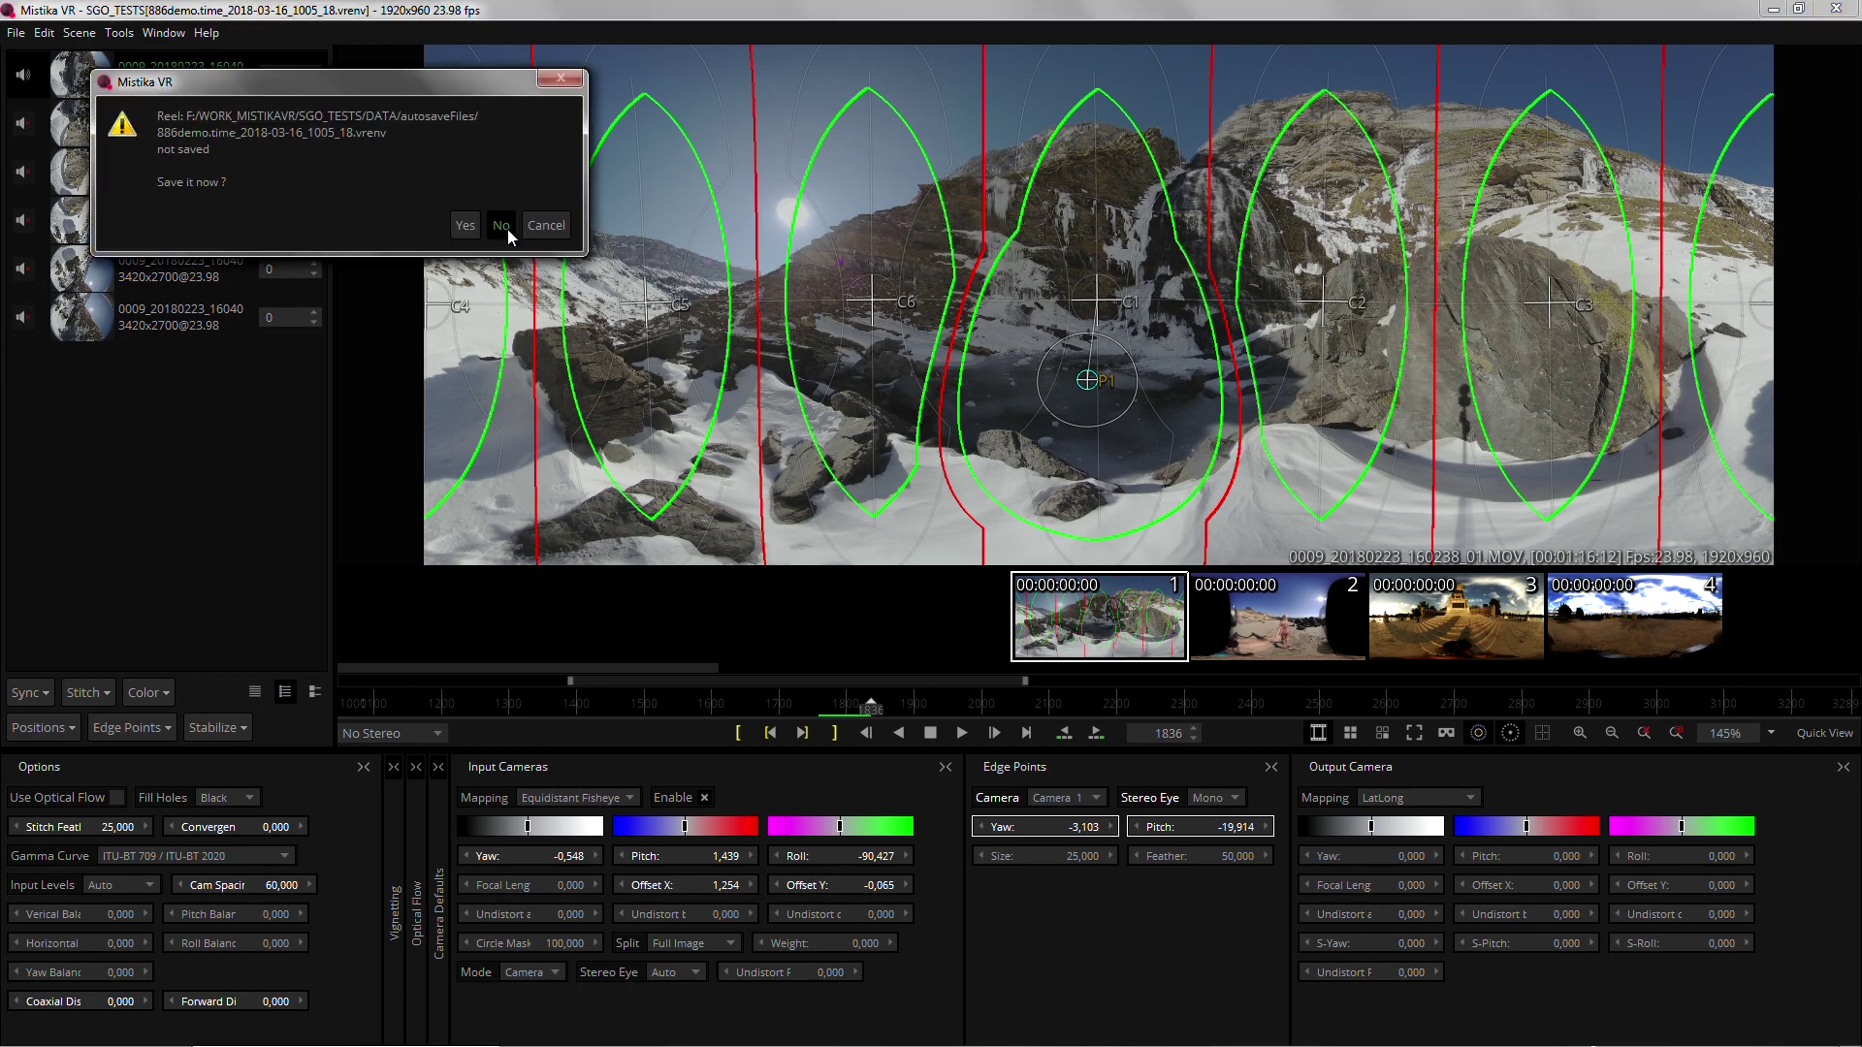
pyautogui.click(508, 228)
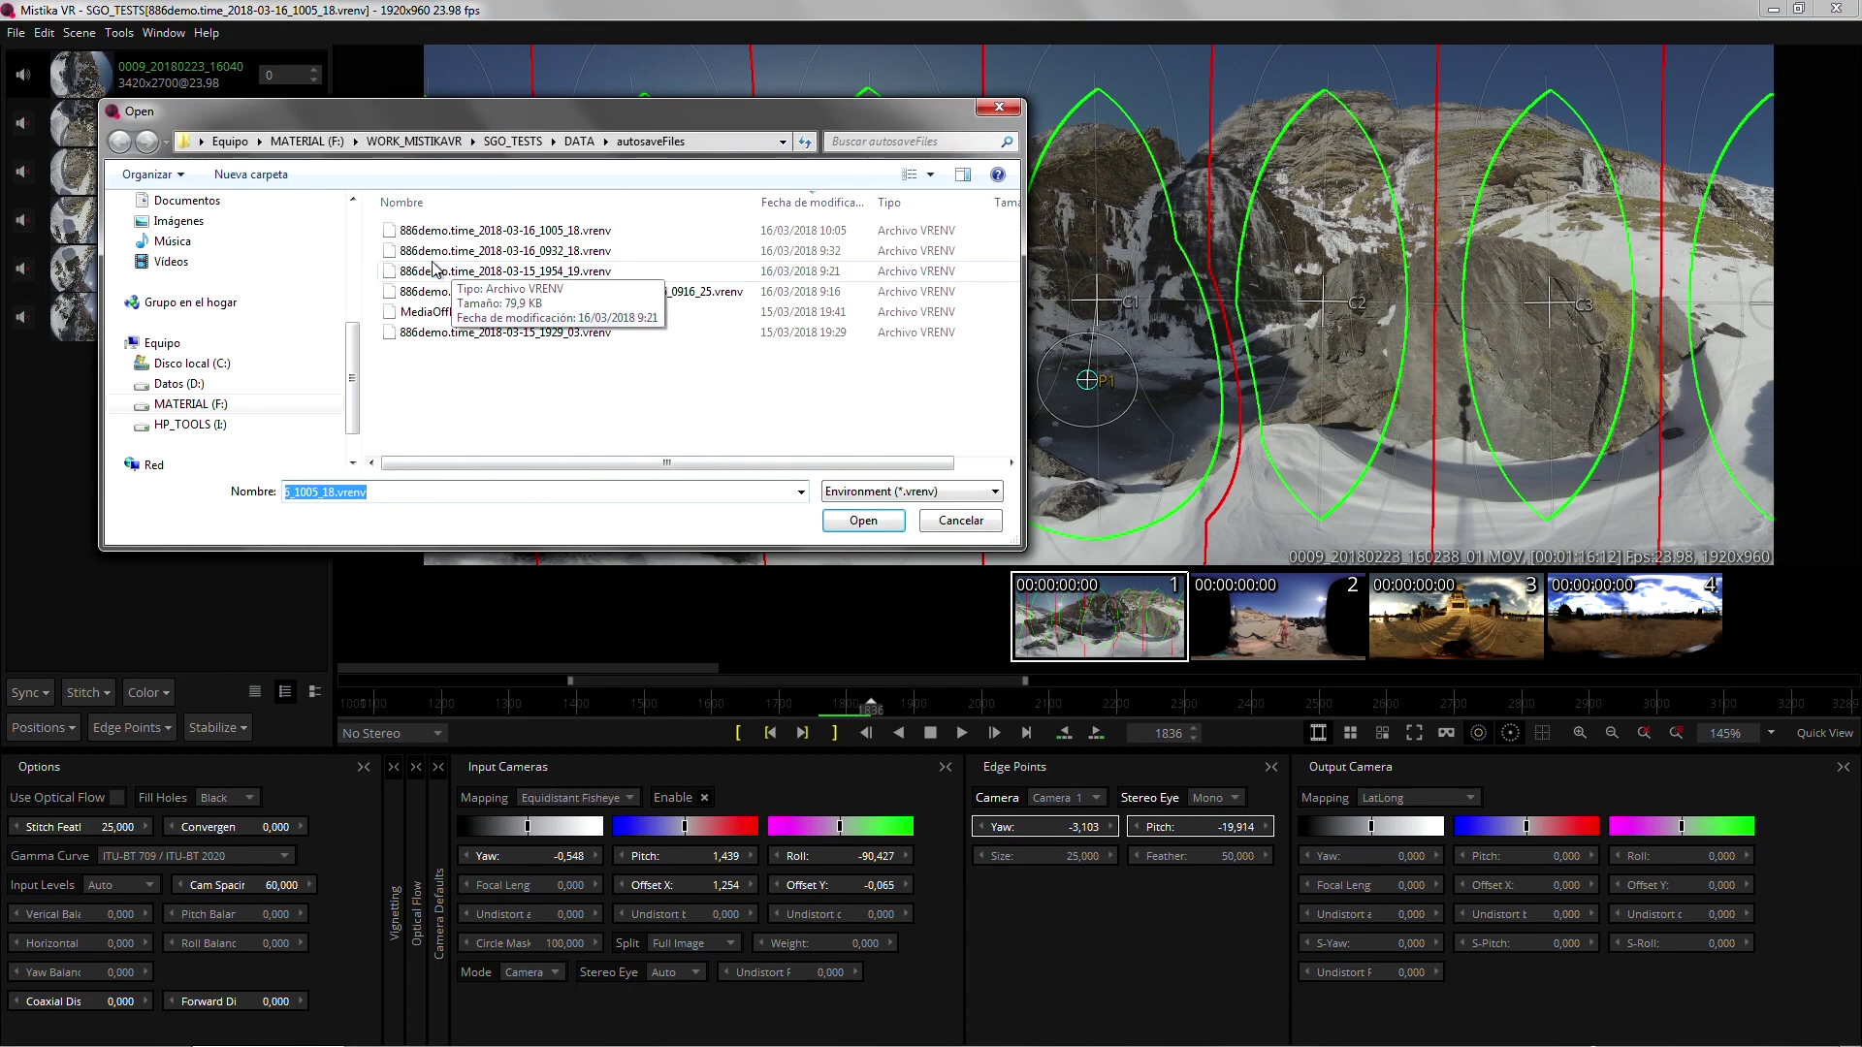
pyautogui.click(579, 141)
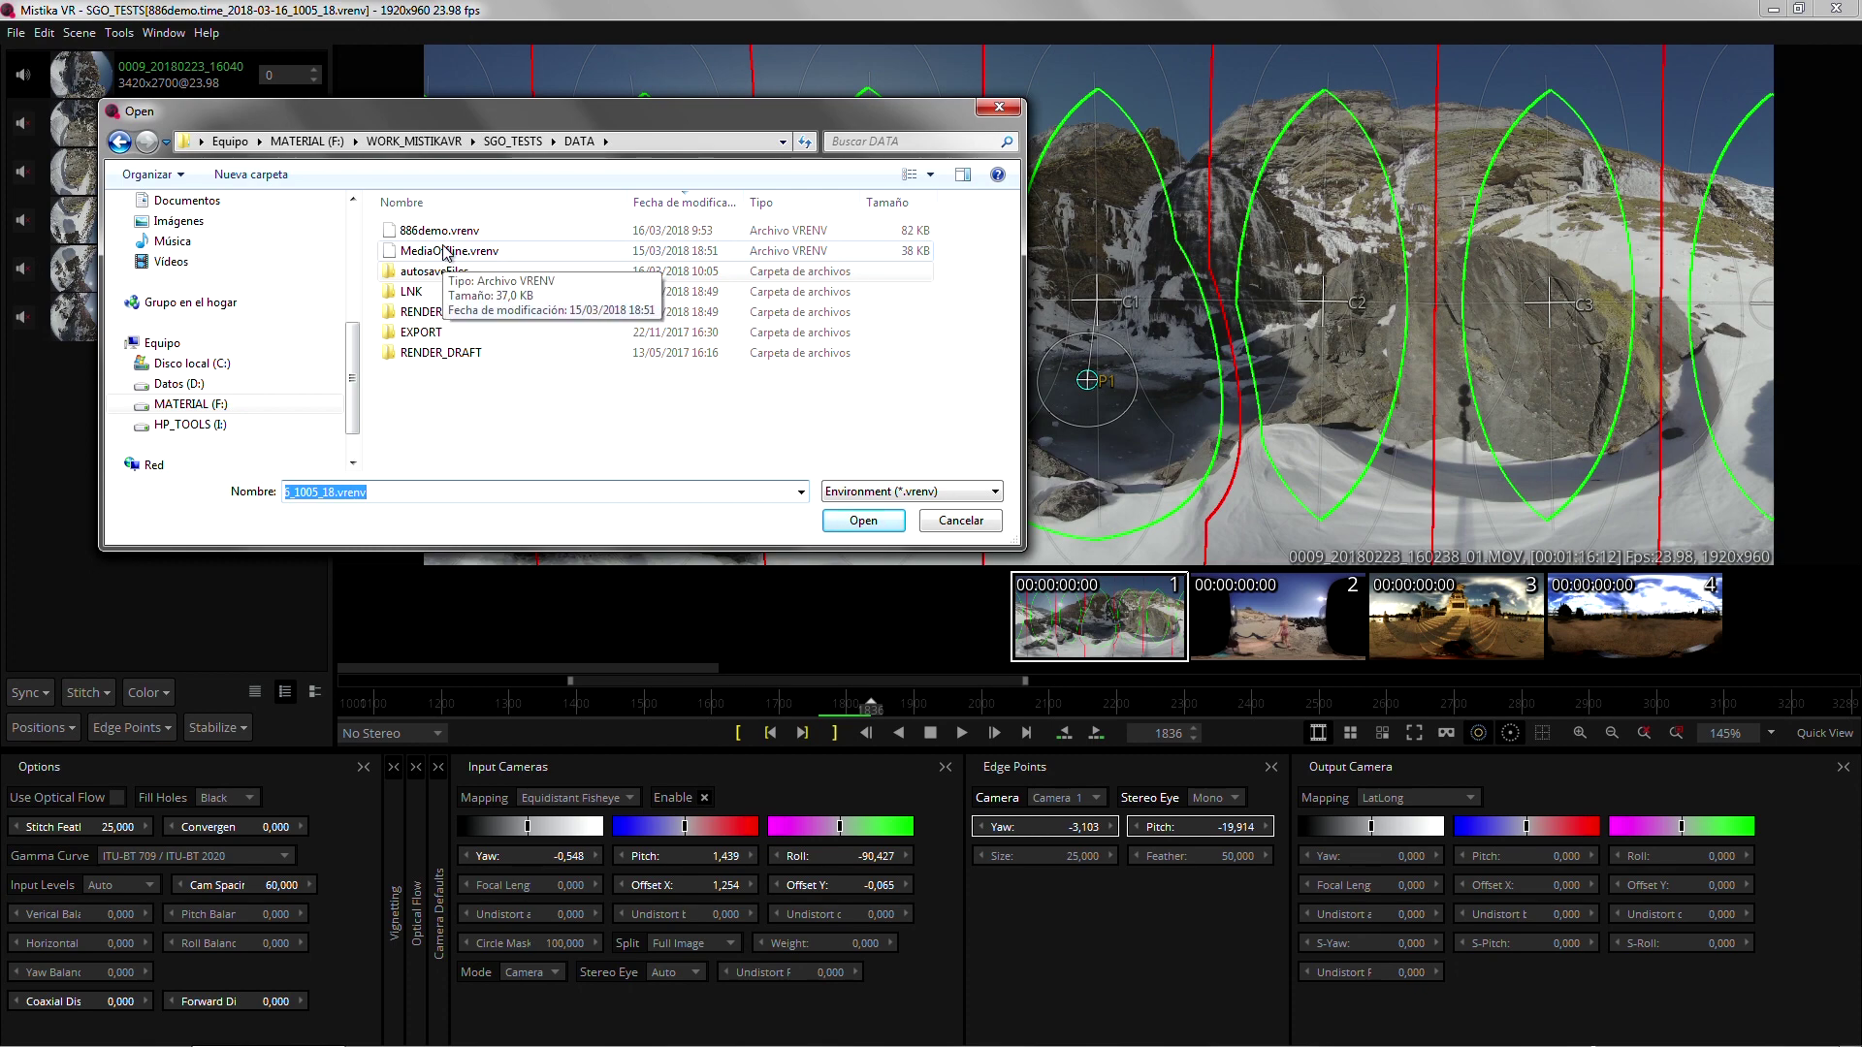
pyautogui.doubleClick(442, 254)
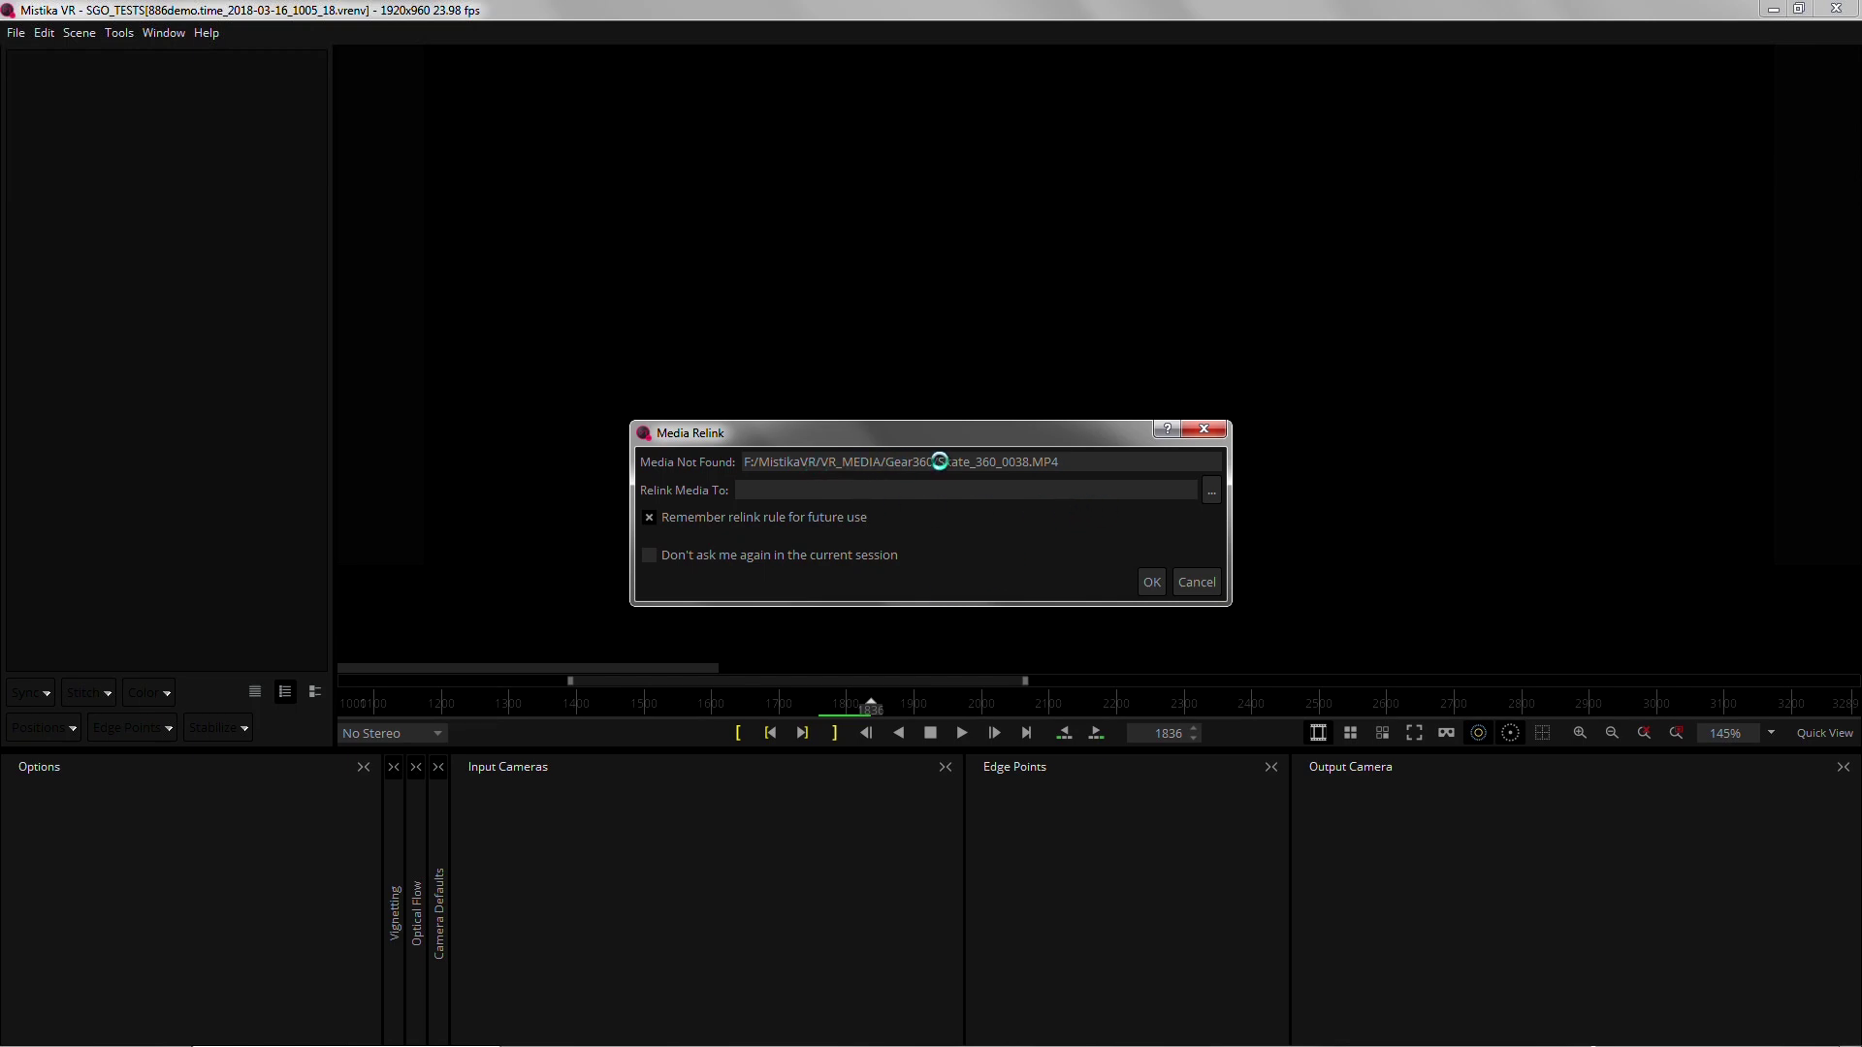
# Relink the missing Gear360 clip to Skate_360_0038.MP4 in VR_MEDIA/Gear360_RENAMED, keeping the relink rule remembered for future use.
pyautogui.click(1211, 492)
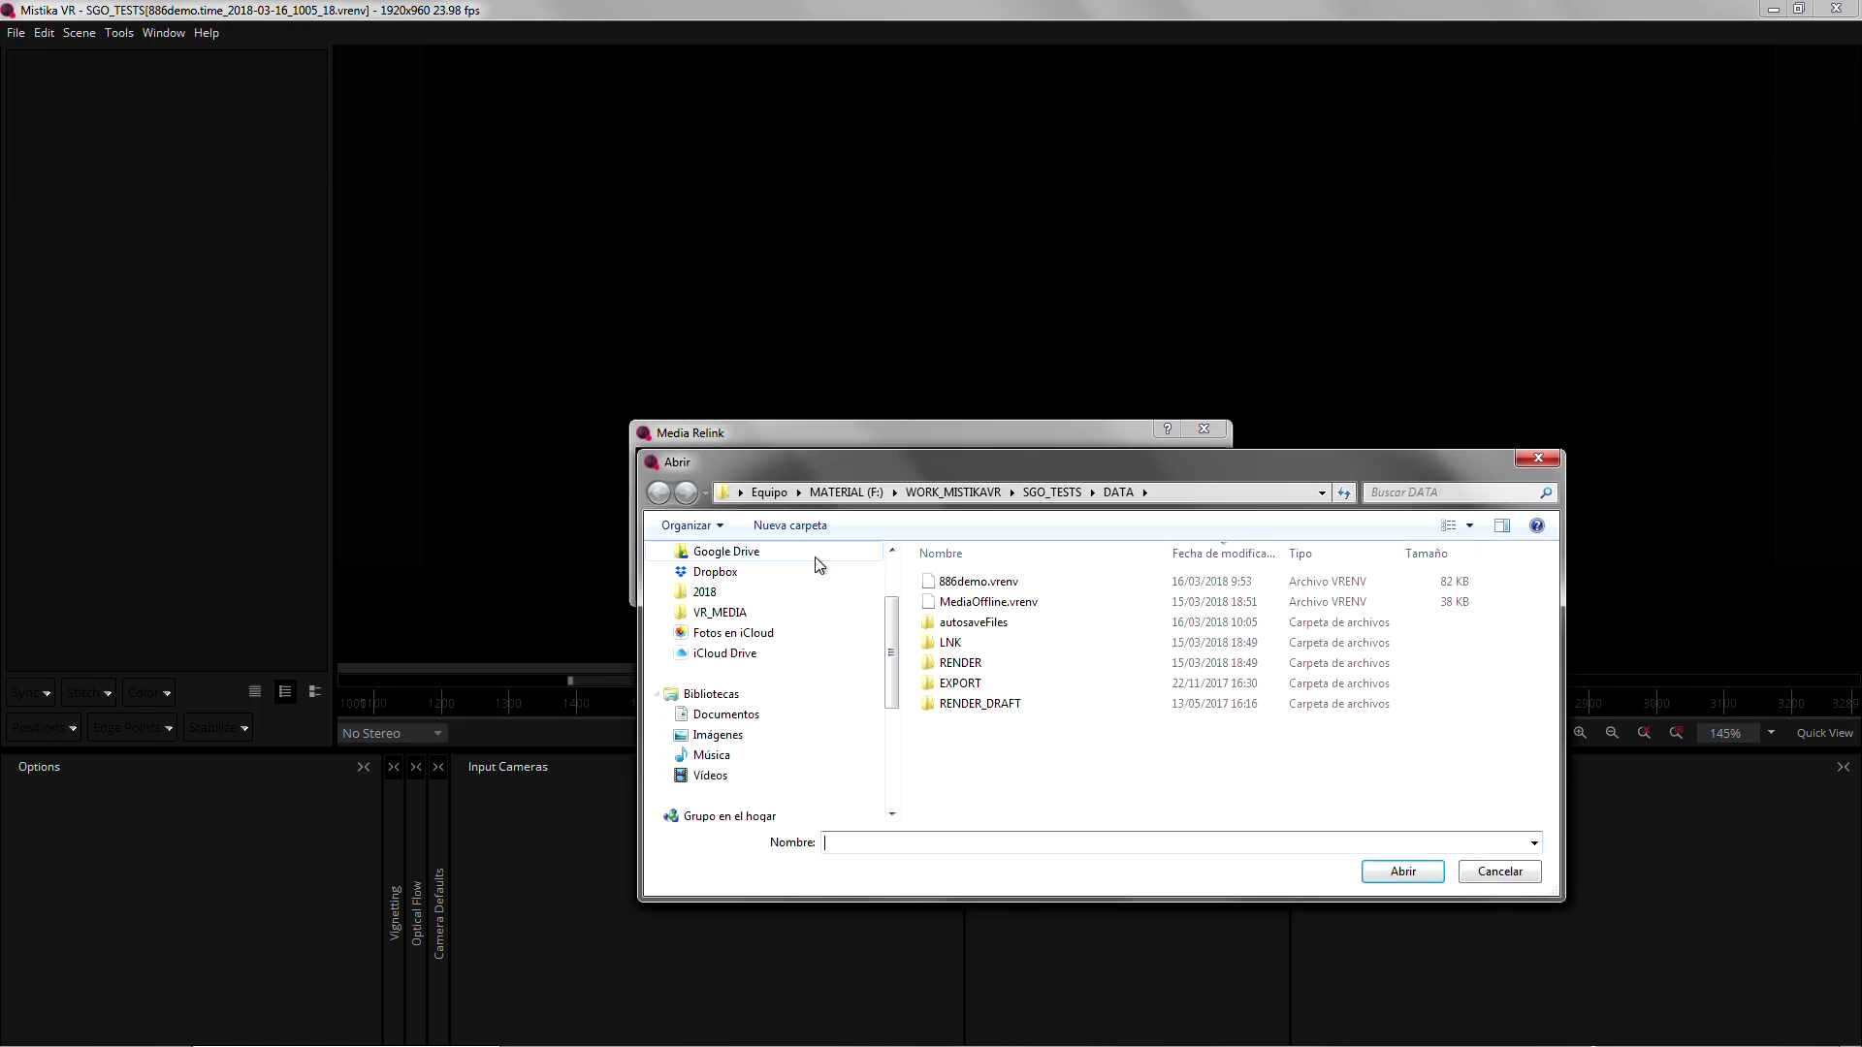
pyautogui.click(719, 612)
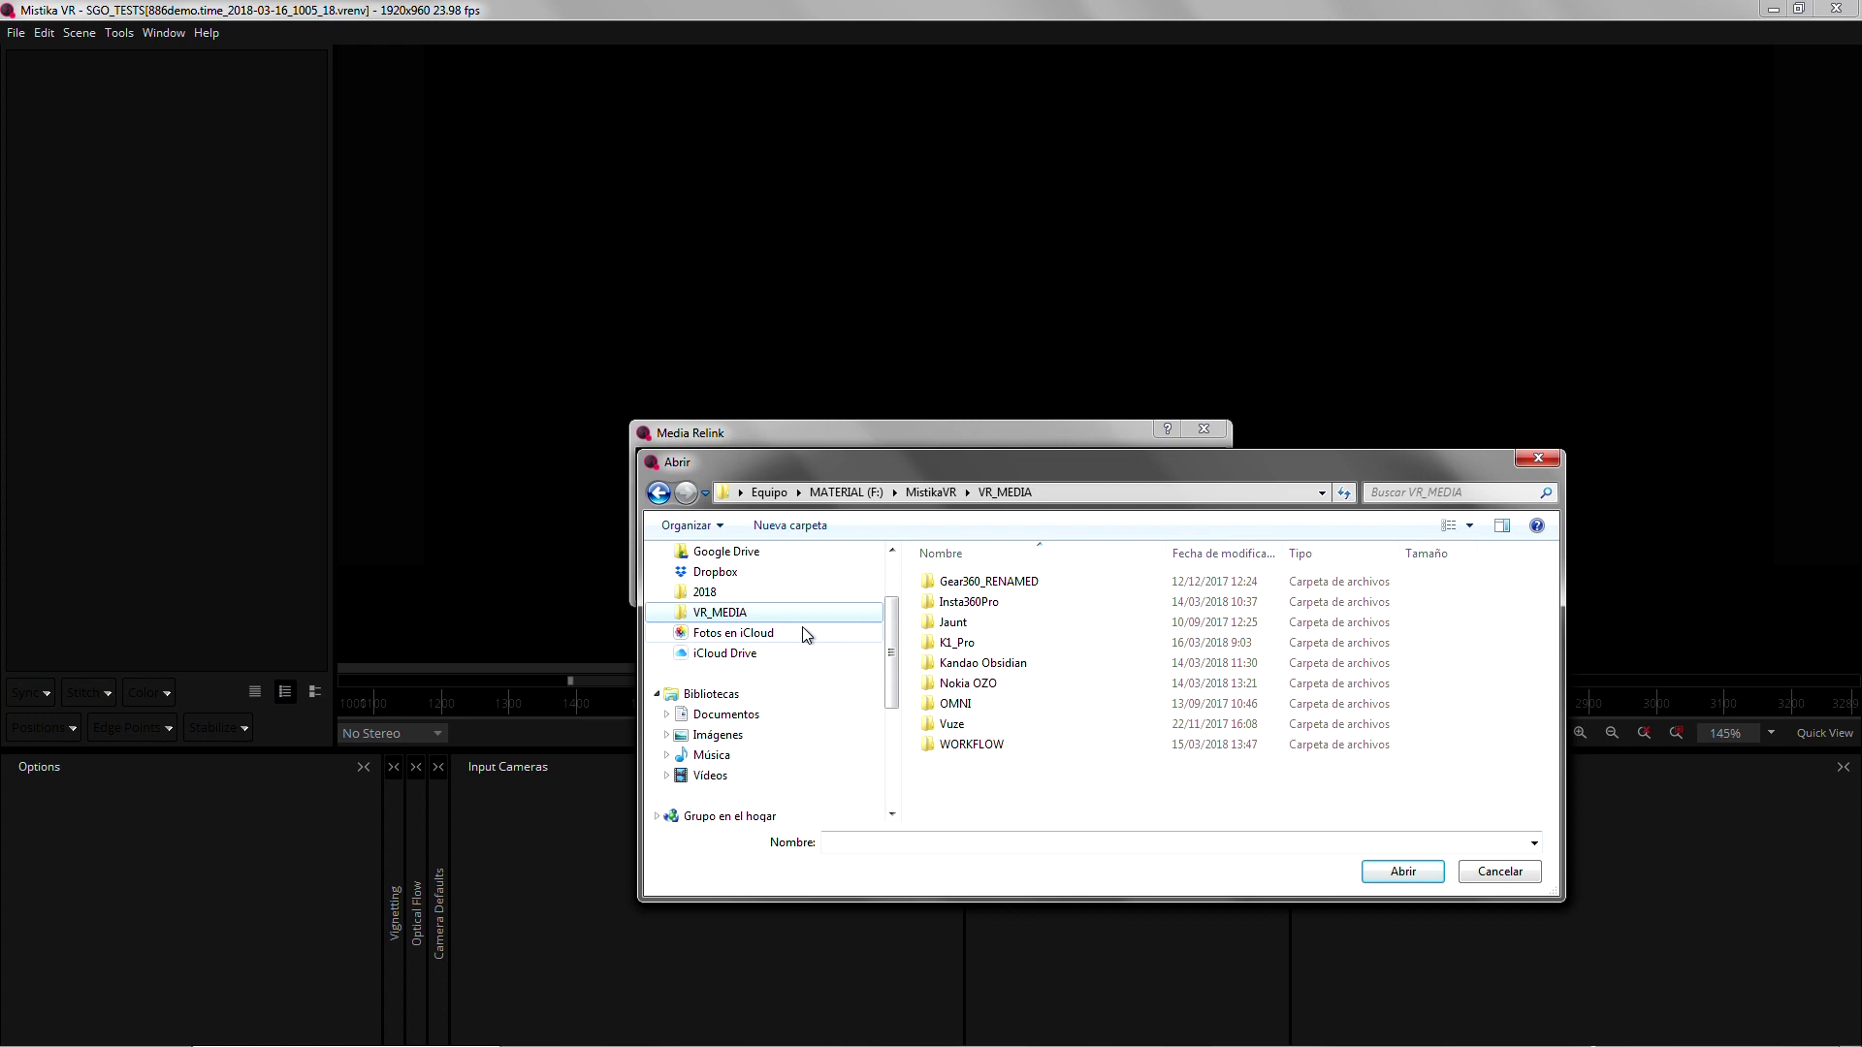
pyautogui.click(985, 585)
pyautogui.doubleClick(985, 584)
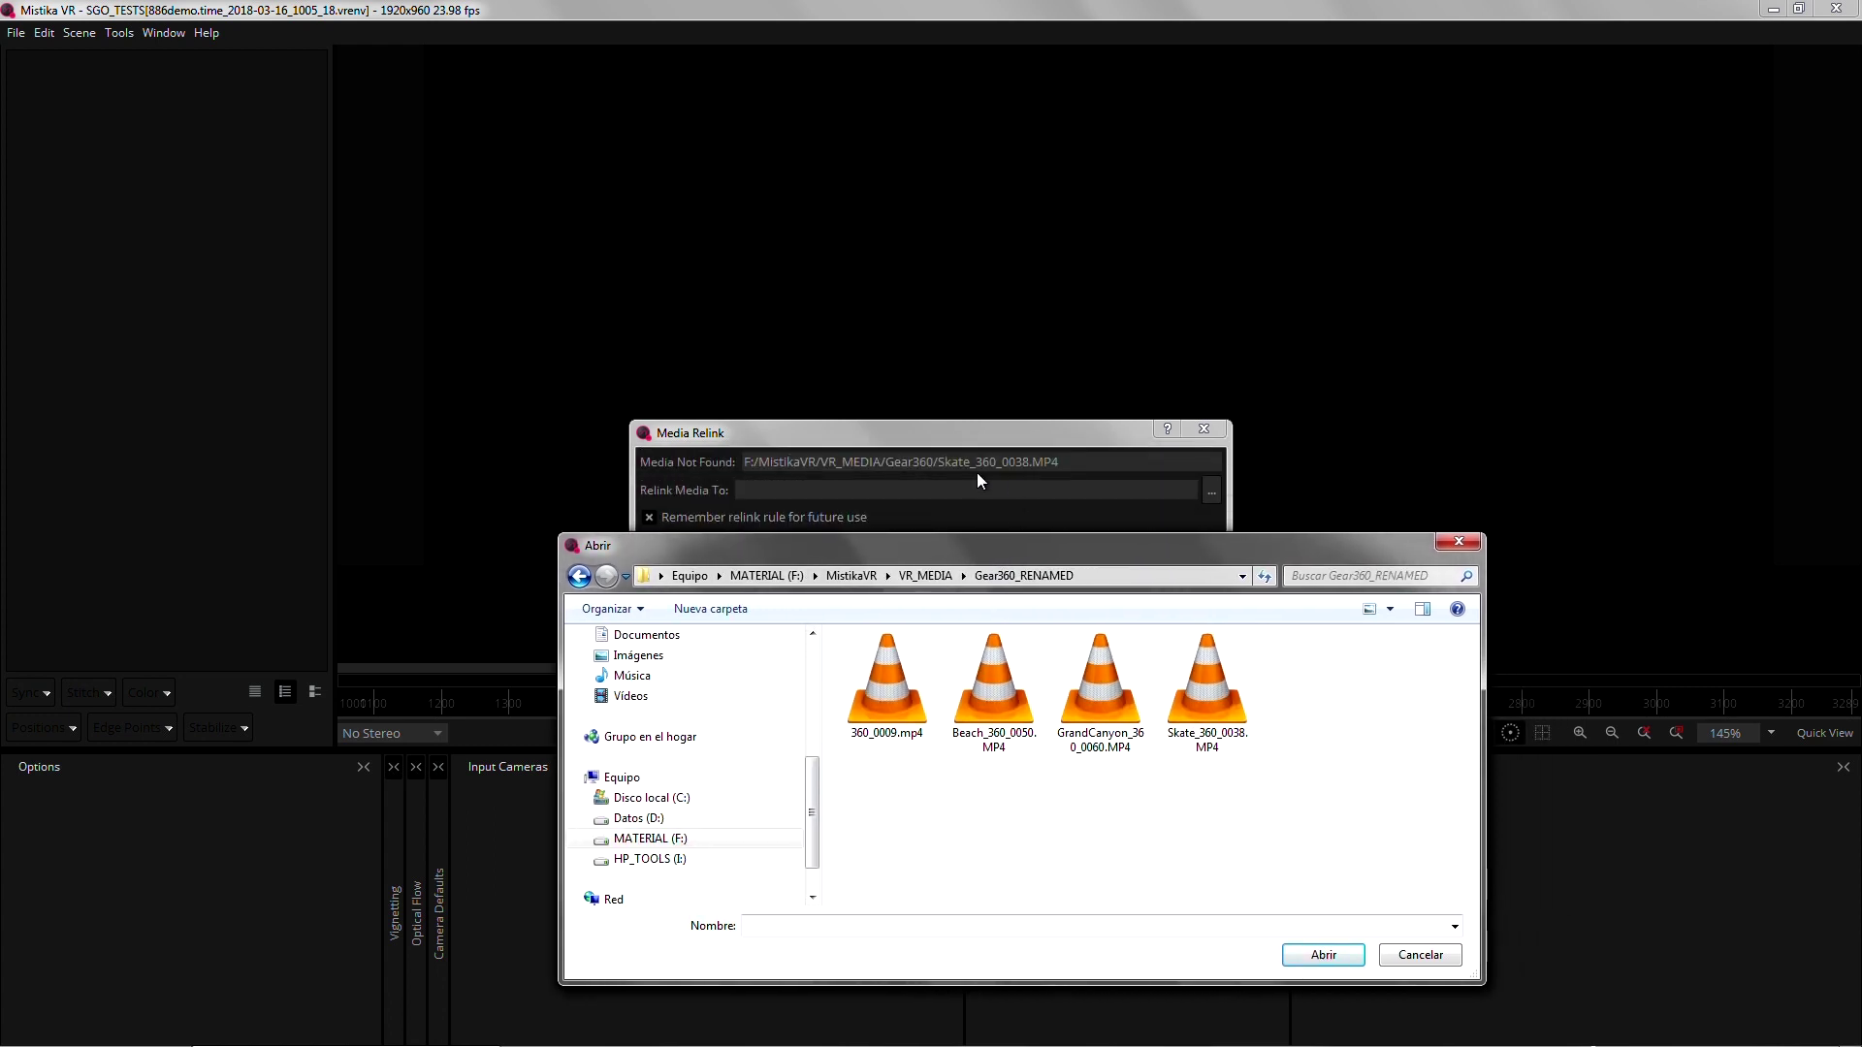
pyautogui.click(1206, 707)
pyautogui.click(1324, 955)
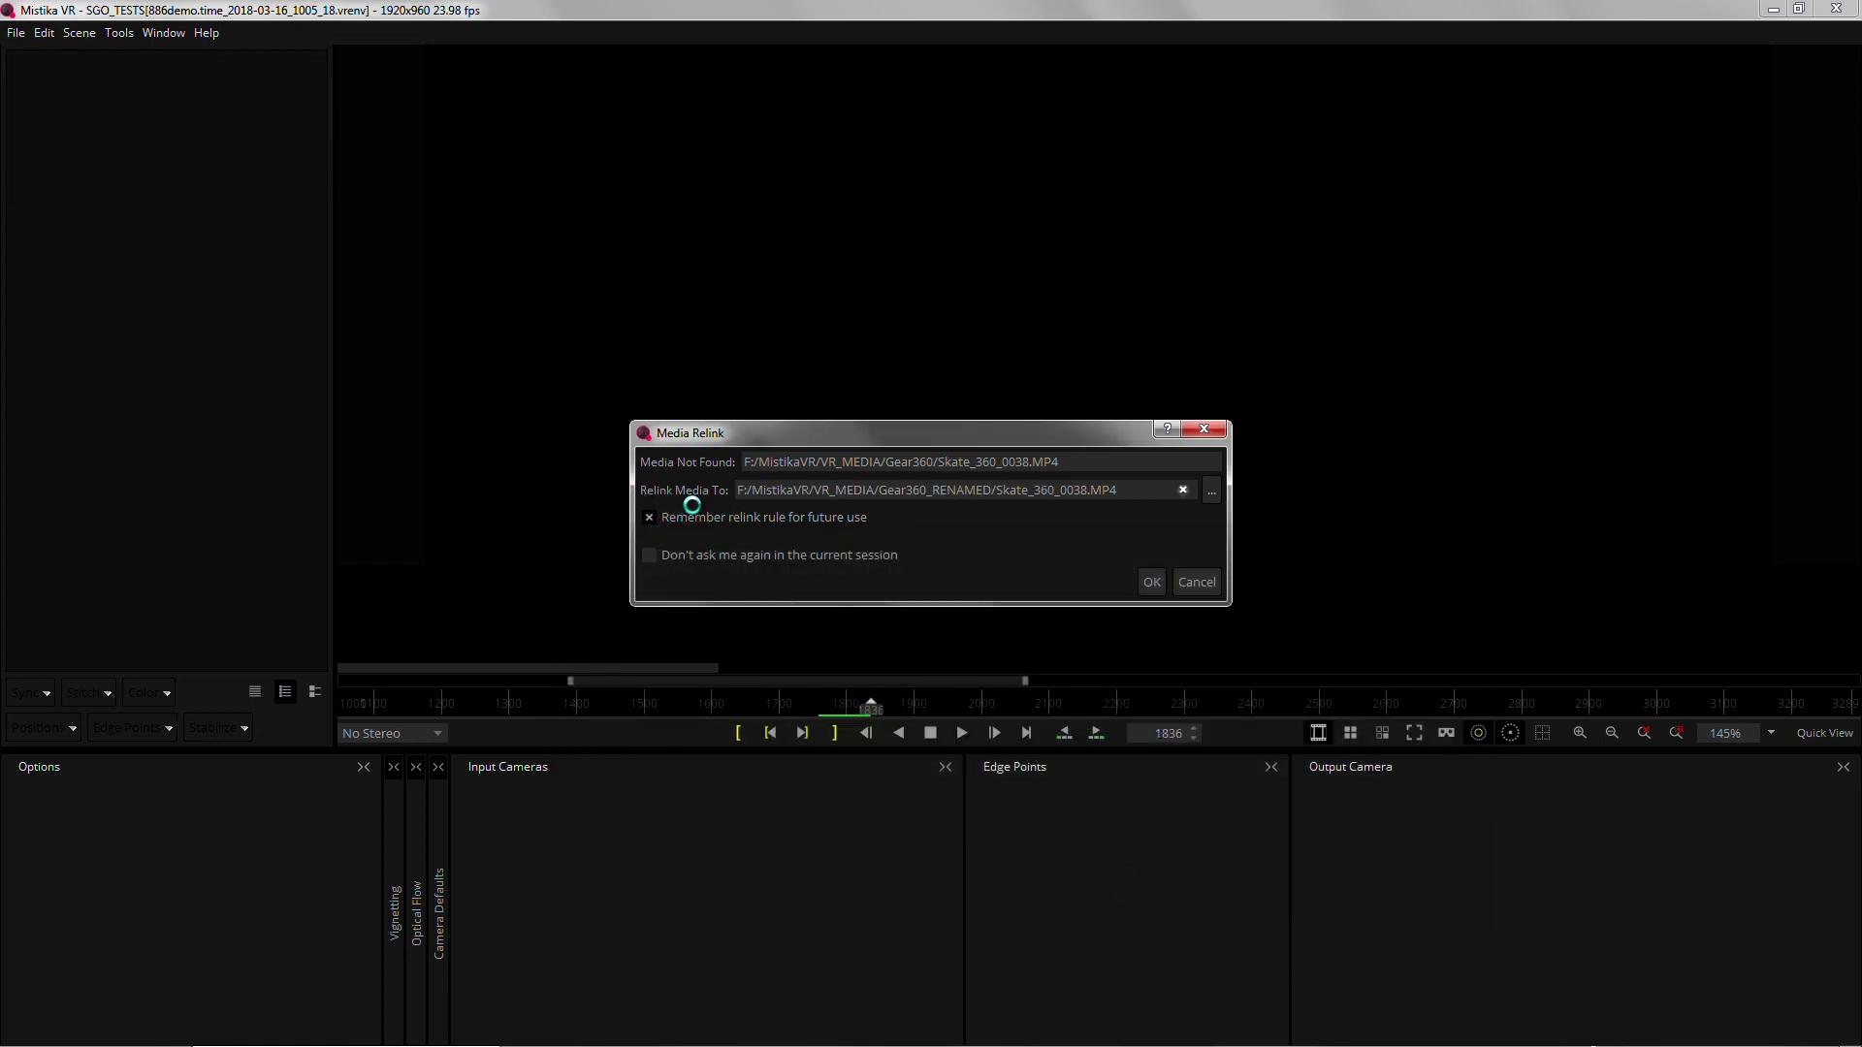
pyautogui.click(1152, 582)
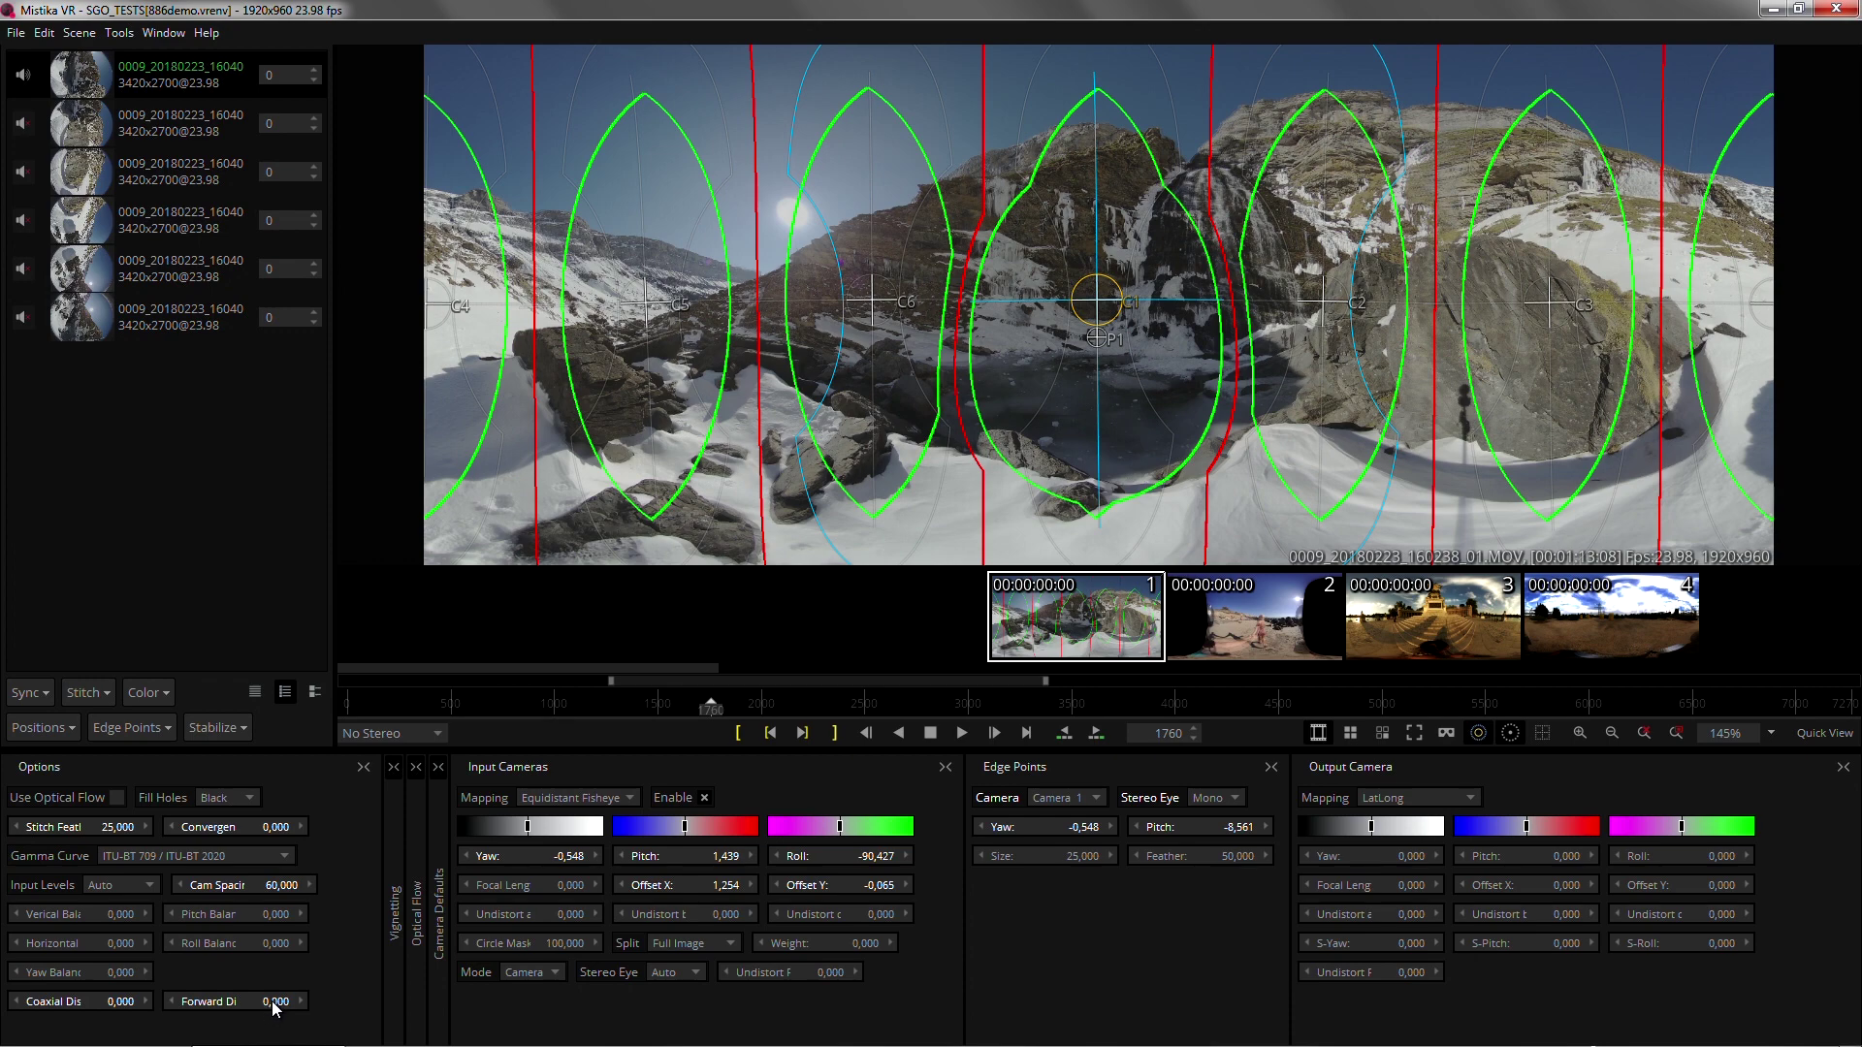
# Select the second scene and alternate the viewer between its left-eye and right-eye views.
pyautogui.moveTo(275, 1008); pyautogui.dragTo(262, 1007)
pyautogui.click(1263, 627)
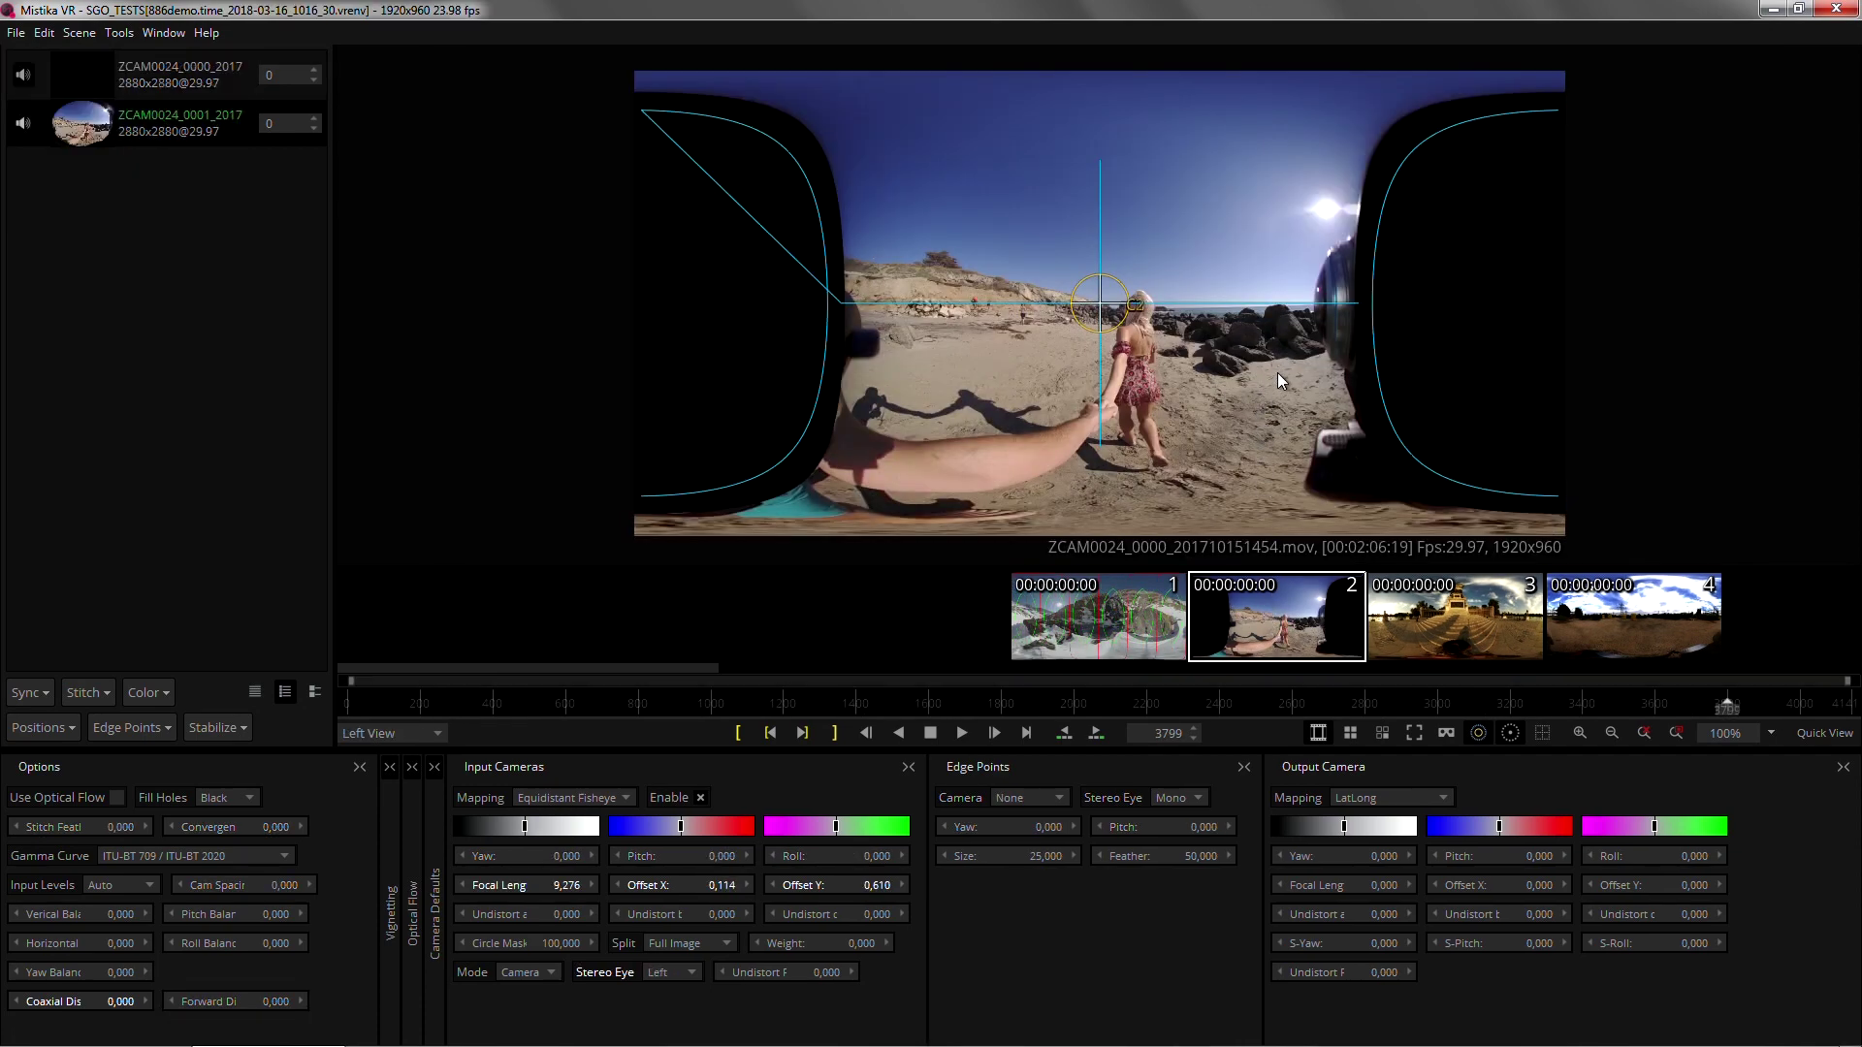
pyautogui.press('Tab')
pyautogui.press('Tab')
pyautogui.press('Tab')
pyautogui.press('Tab')
pyautogui.press('Tab')
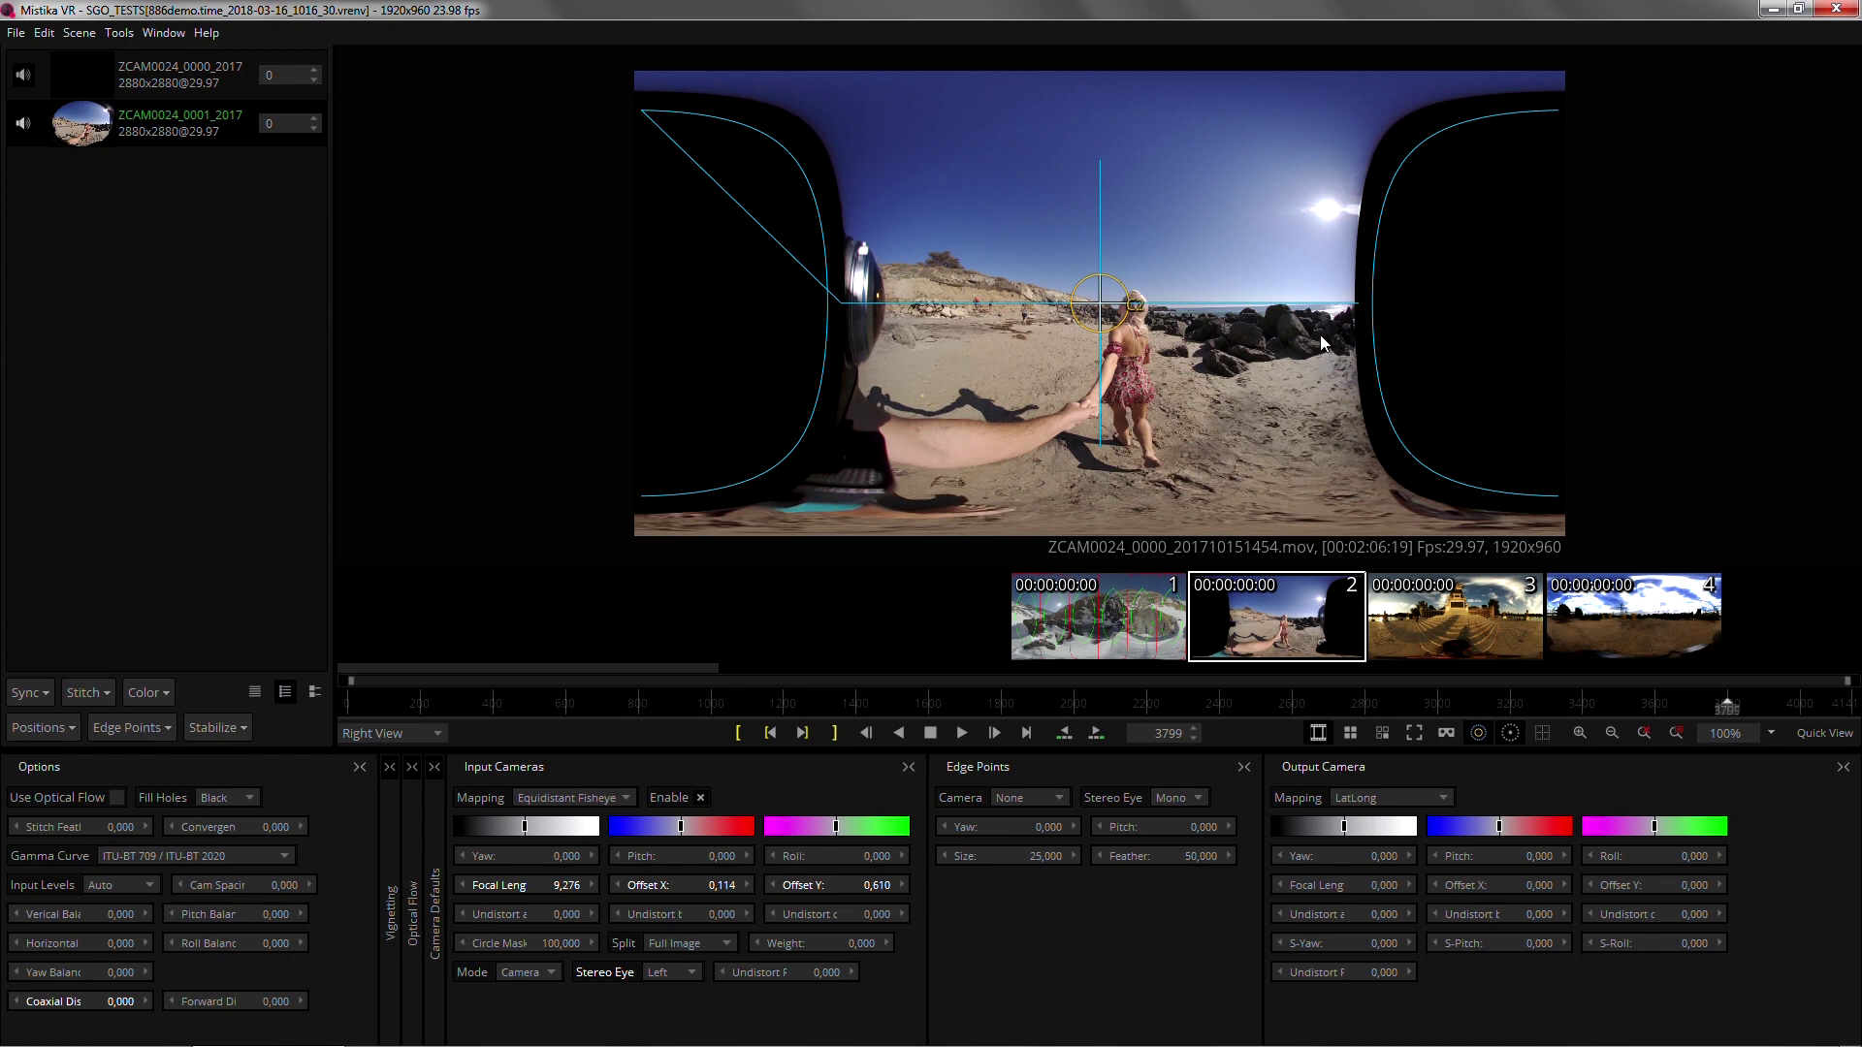
# Display the second scene as a B&W Anaglyph and set its coaxial distance to 3.000.
pyautogui.press('a')
pyautogui.press('a')
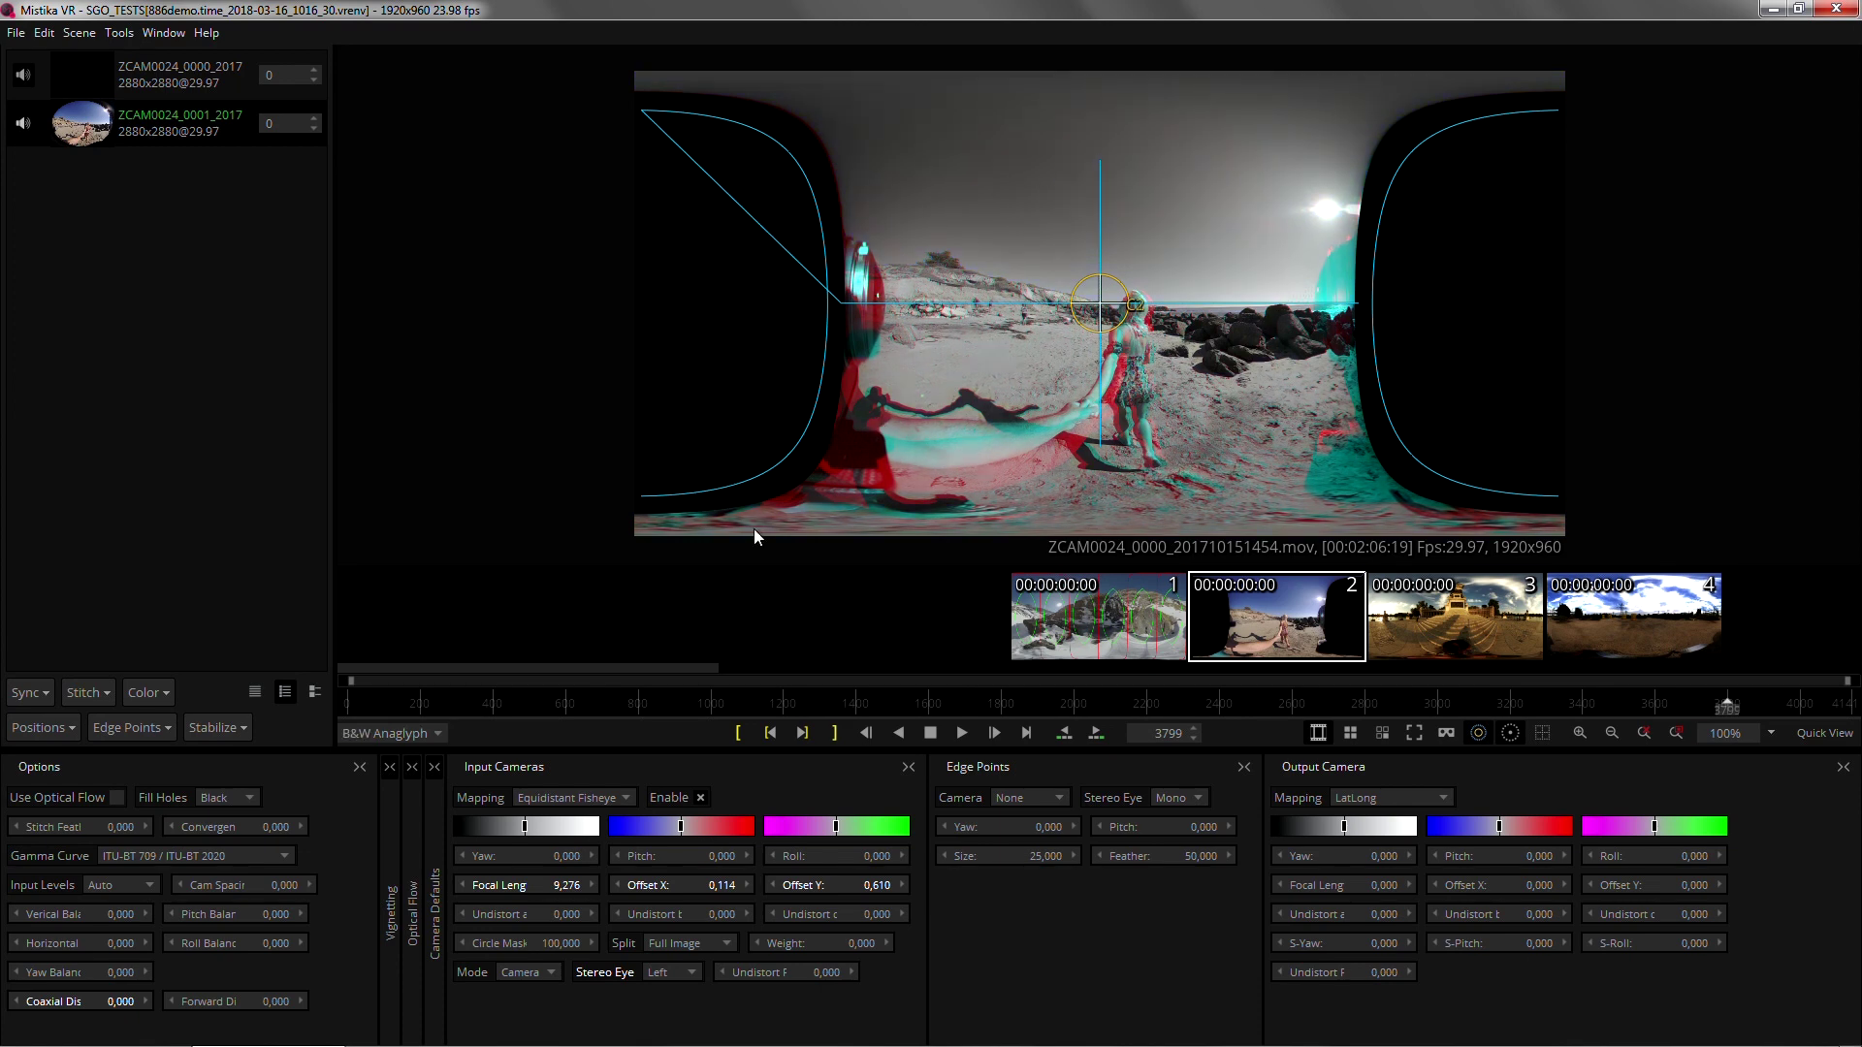
pyautogui.moveTo(117, 1002)
pyautogui.mouseDown()
pyautogui.moveTo(116, 1026)
pyautogui.moveTo(126, 1001)
pyautogui.mouseUp()
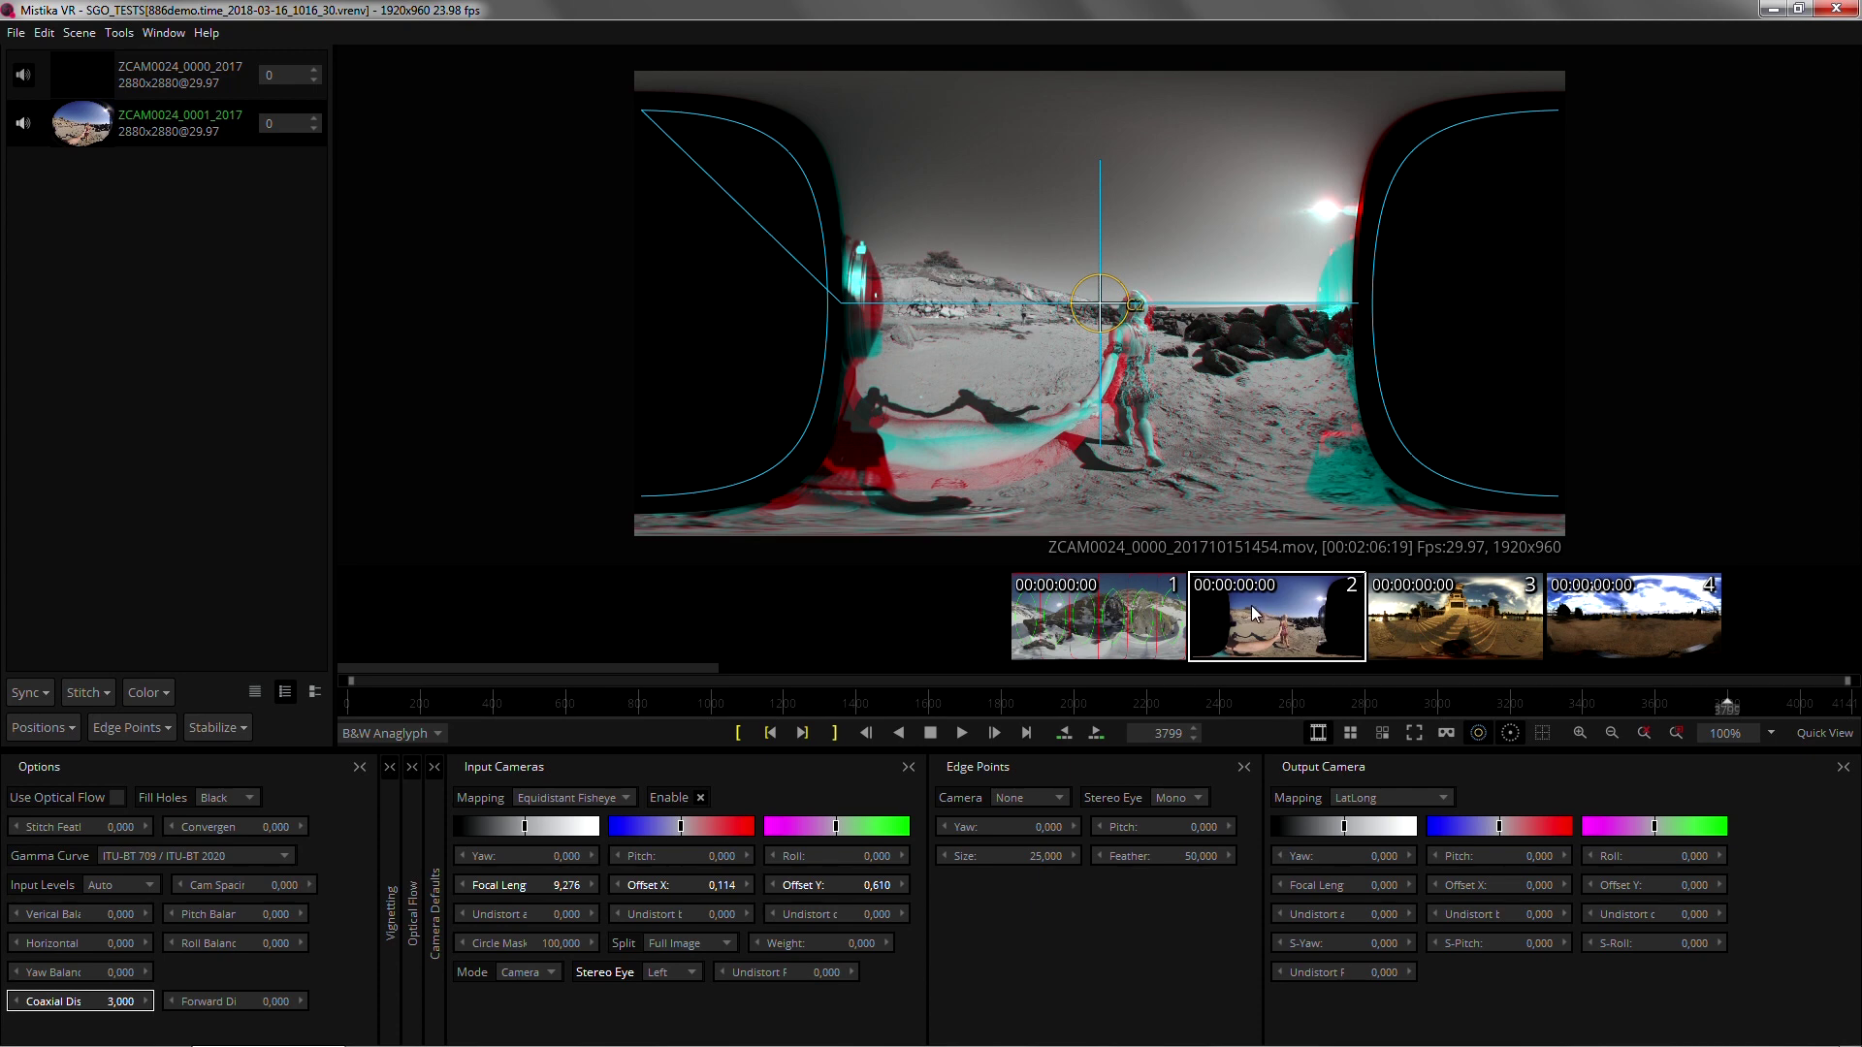
# Import the stitch from pro.prj in VR_MEDIA/Insta360Pro/ContrasentidoPC into the third scene.
pyautogui.click(1469, 630)
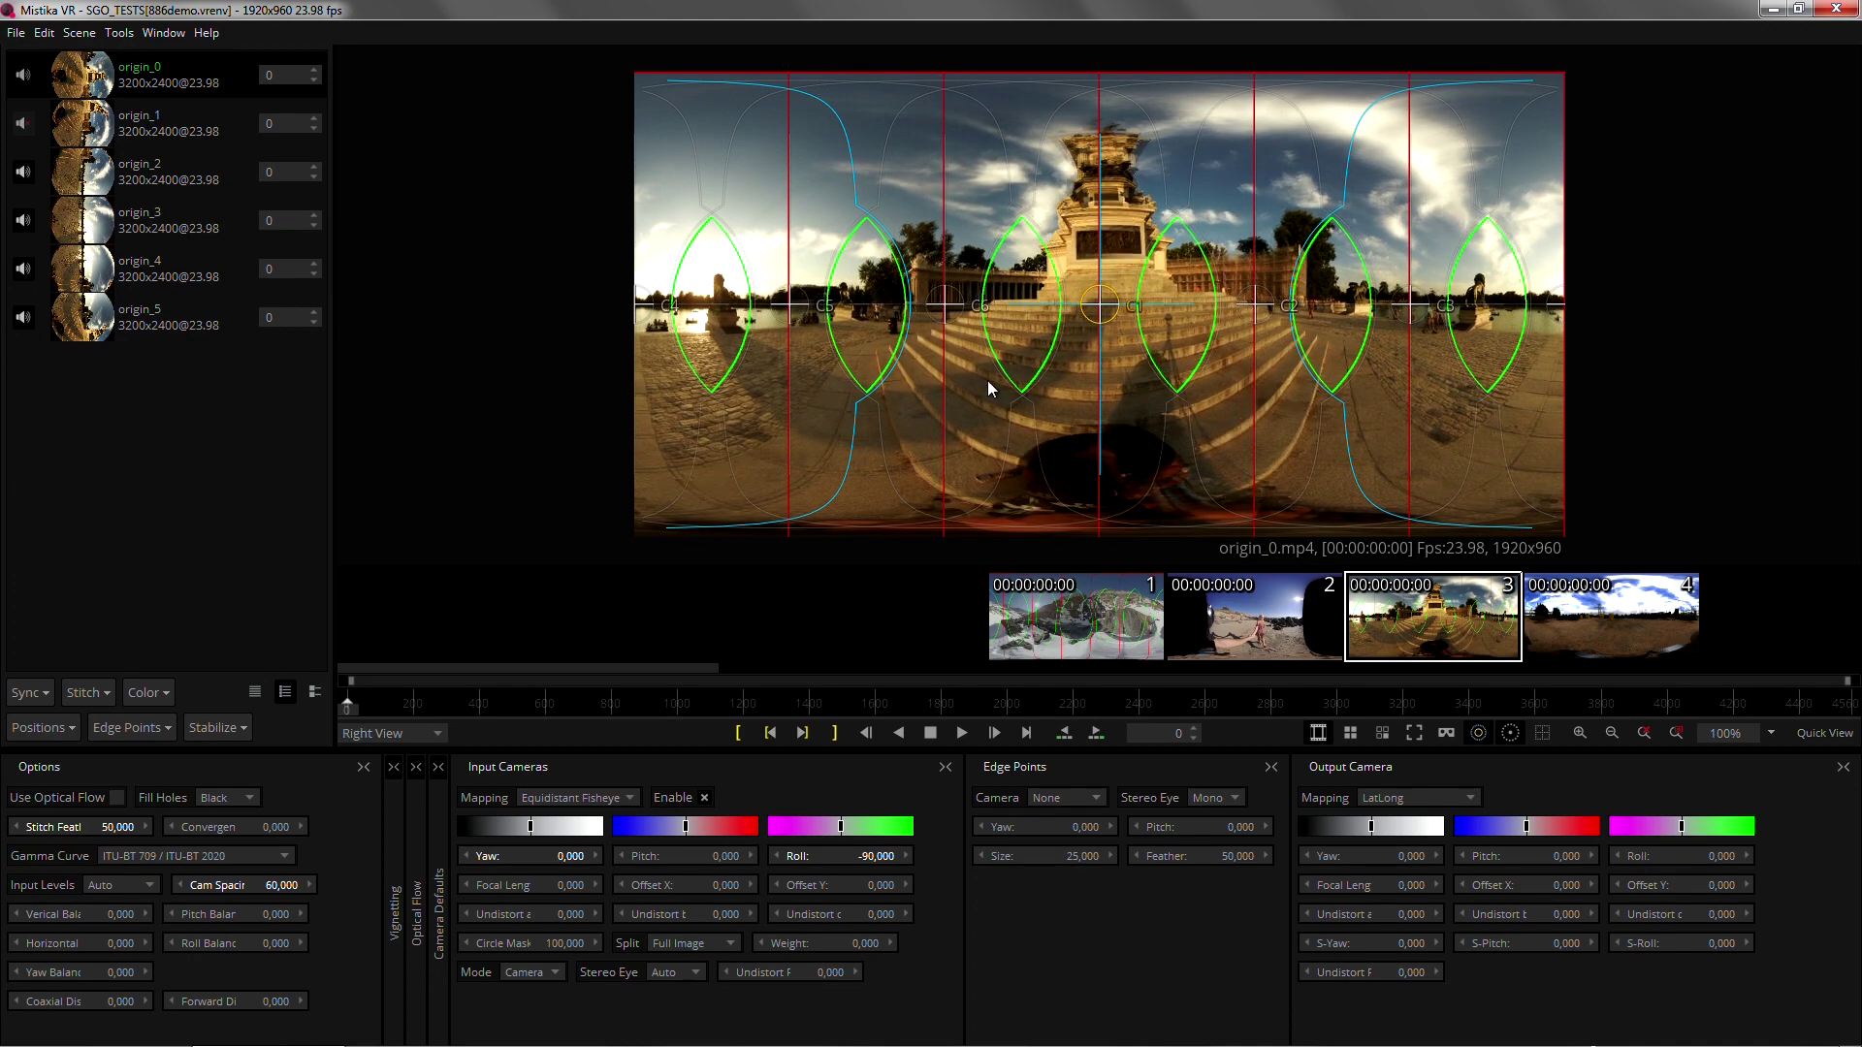
pyautogui.click(102, 694)
pyautogui.click(120, 742)
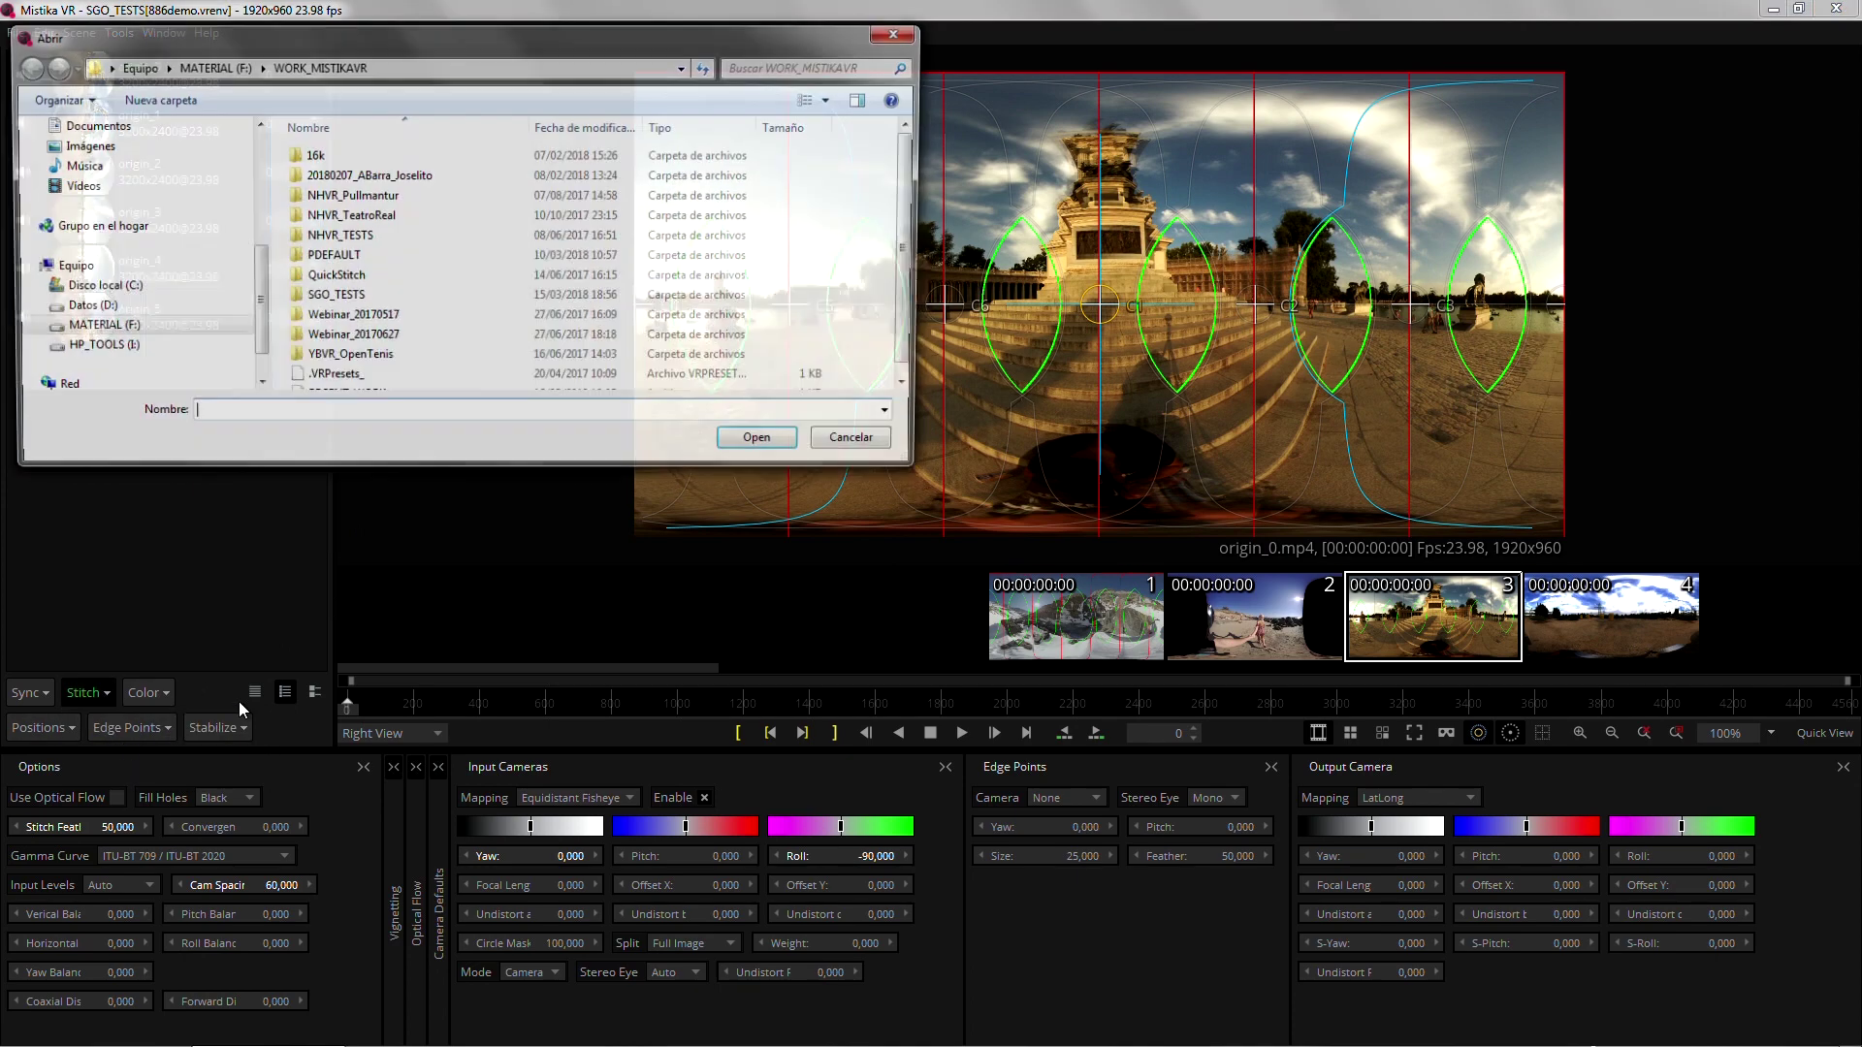
pyautogui.scroll(4, 171, 240)
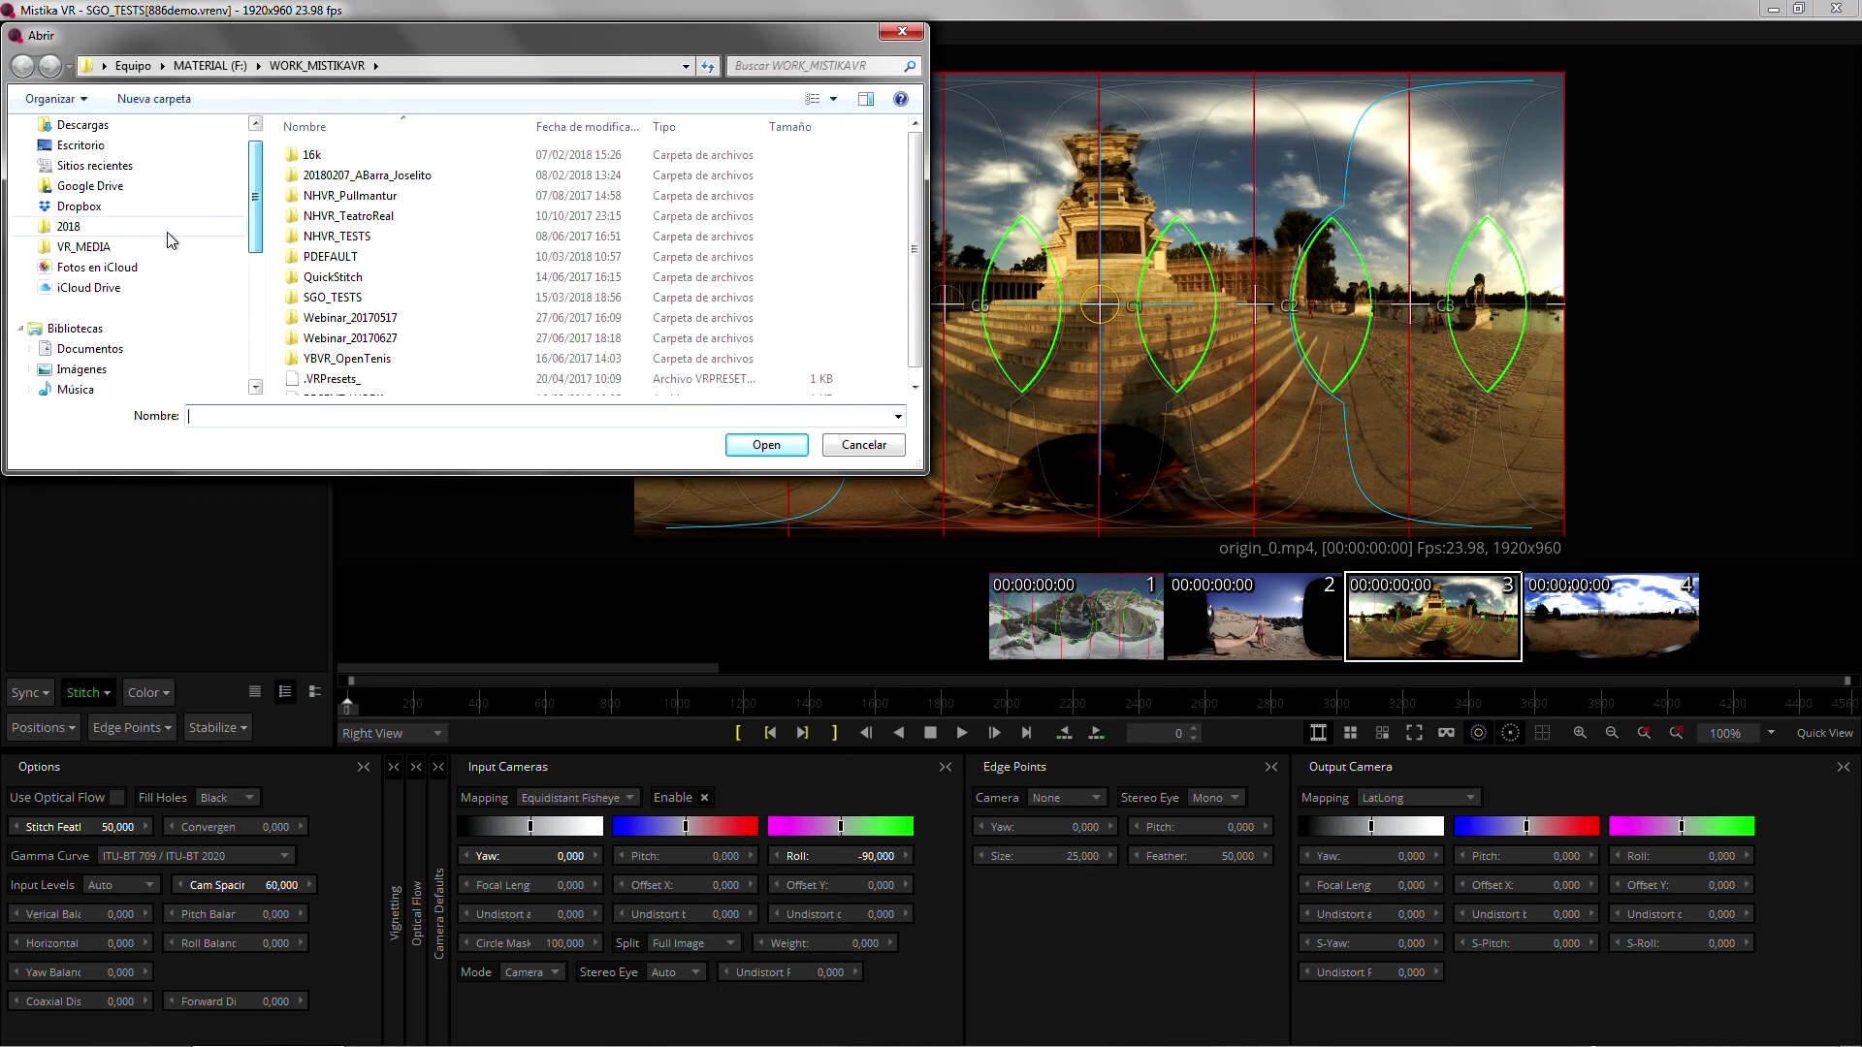
pyautogui.click(102, 247)
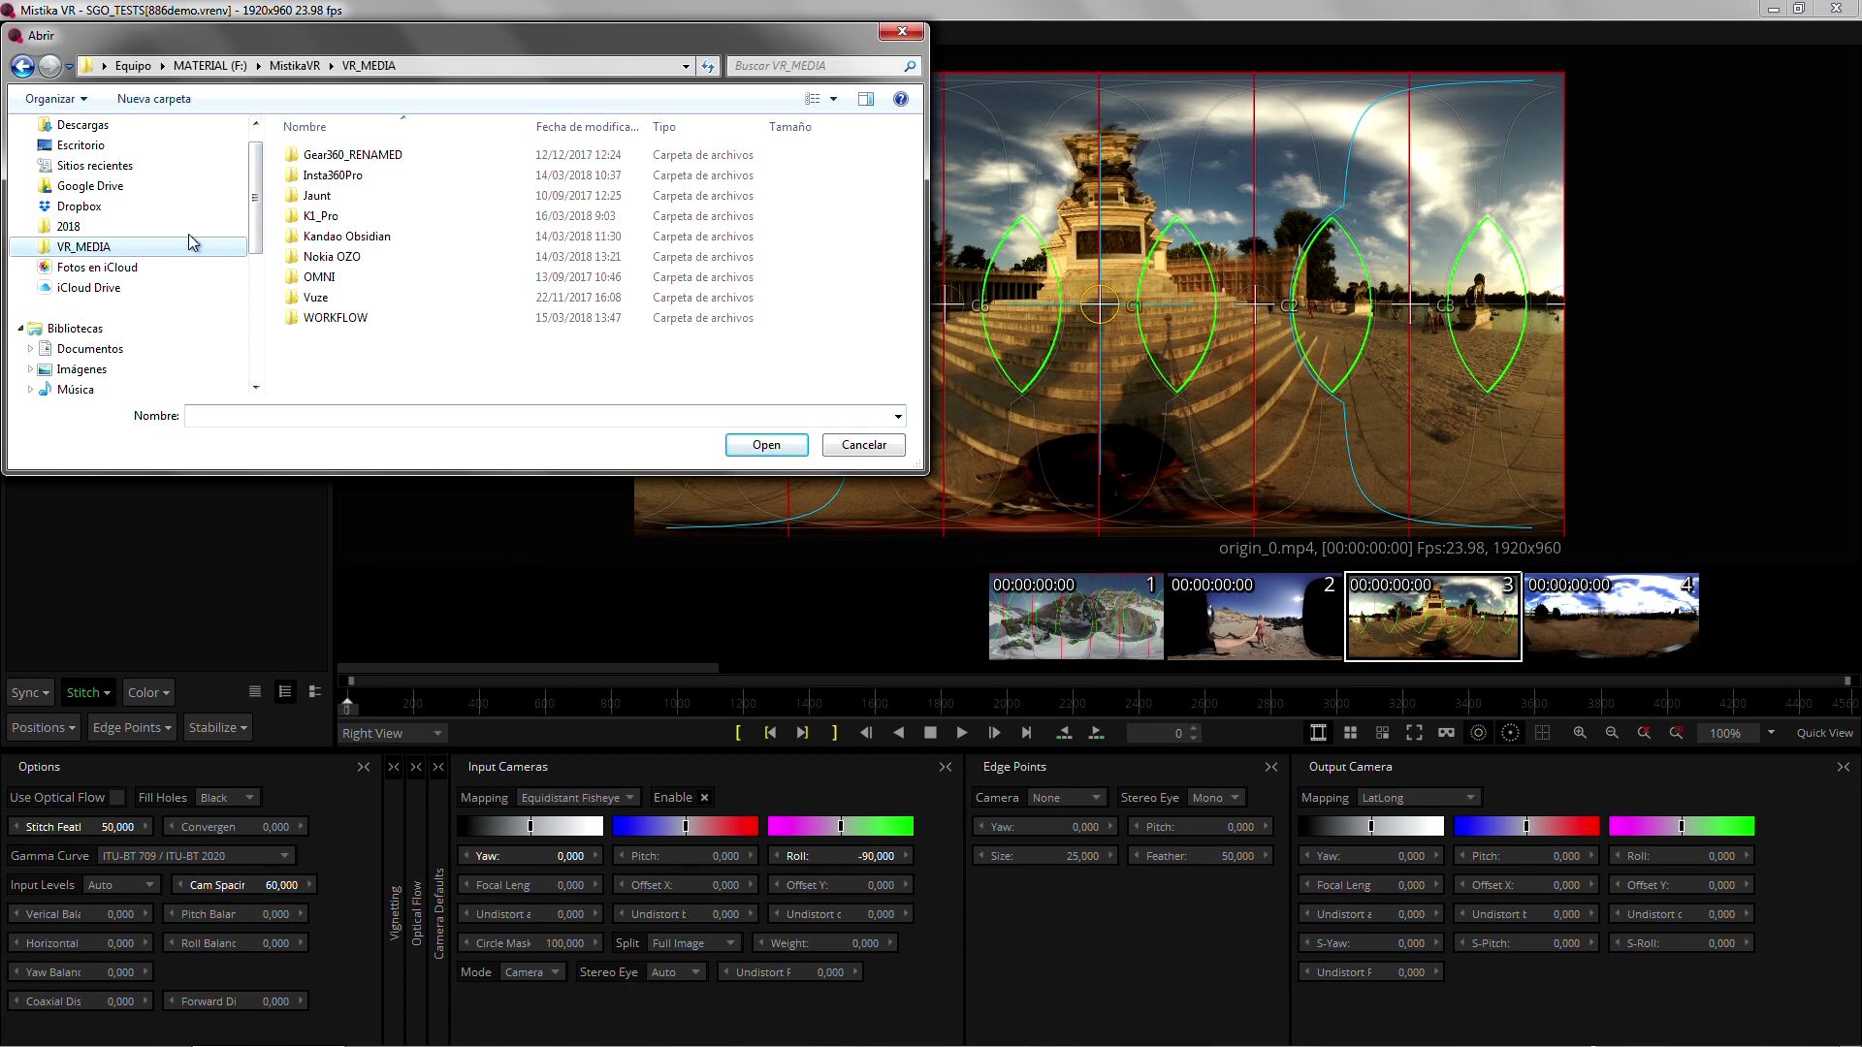
pyautogui.doubleClick(352, 179)
pyautogui.doubleClick(355, 160)
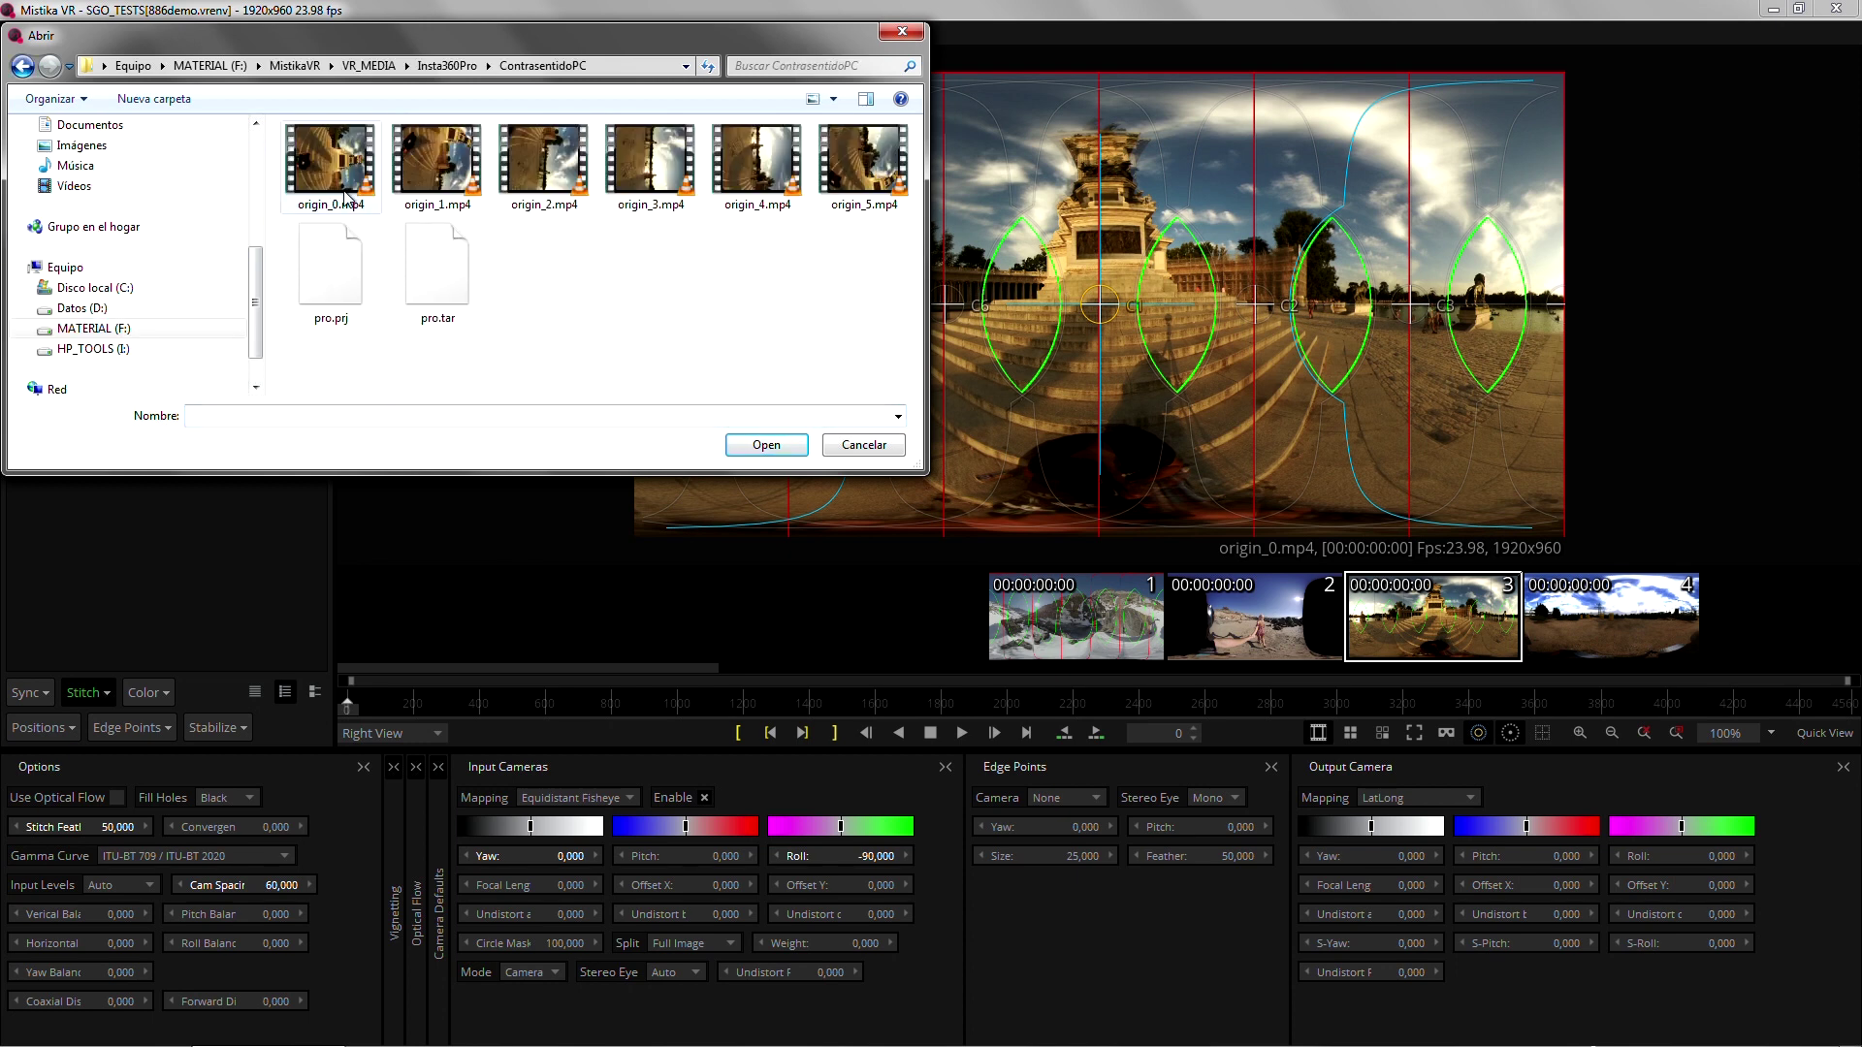
pyautogui.click(330, 284)
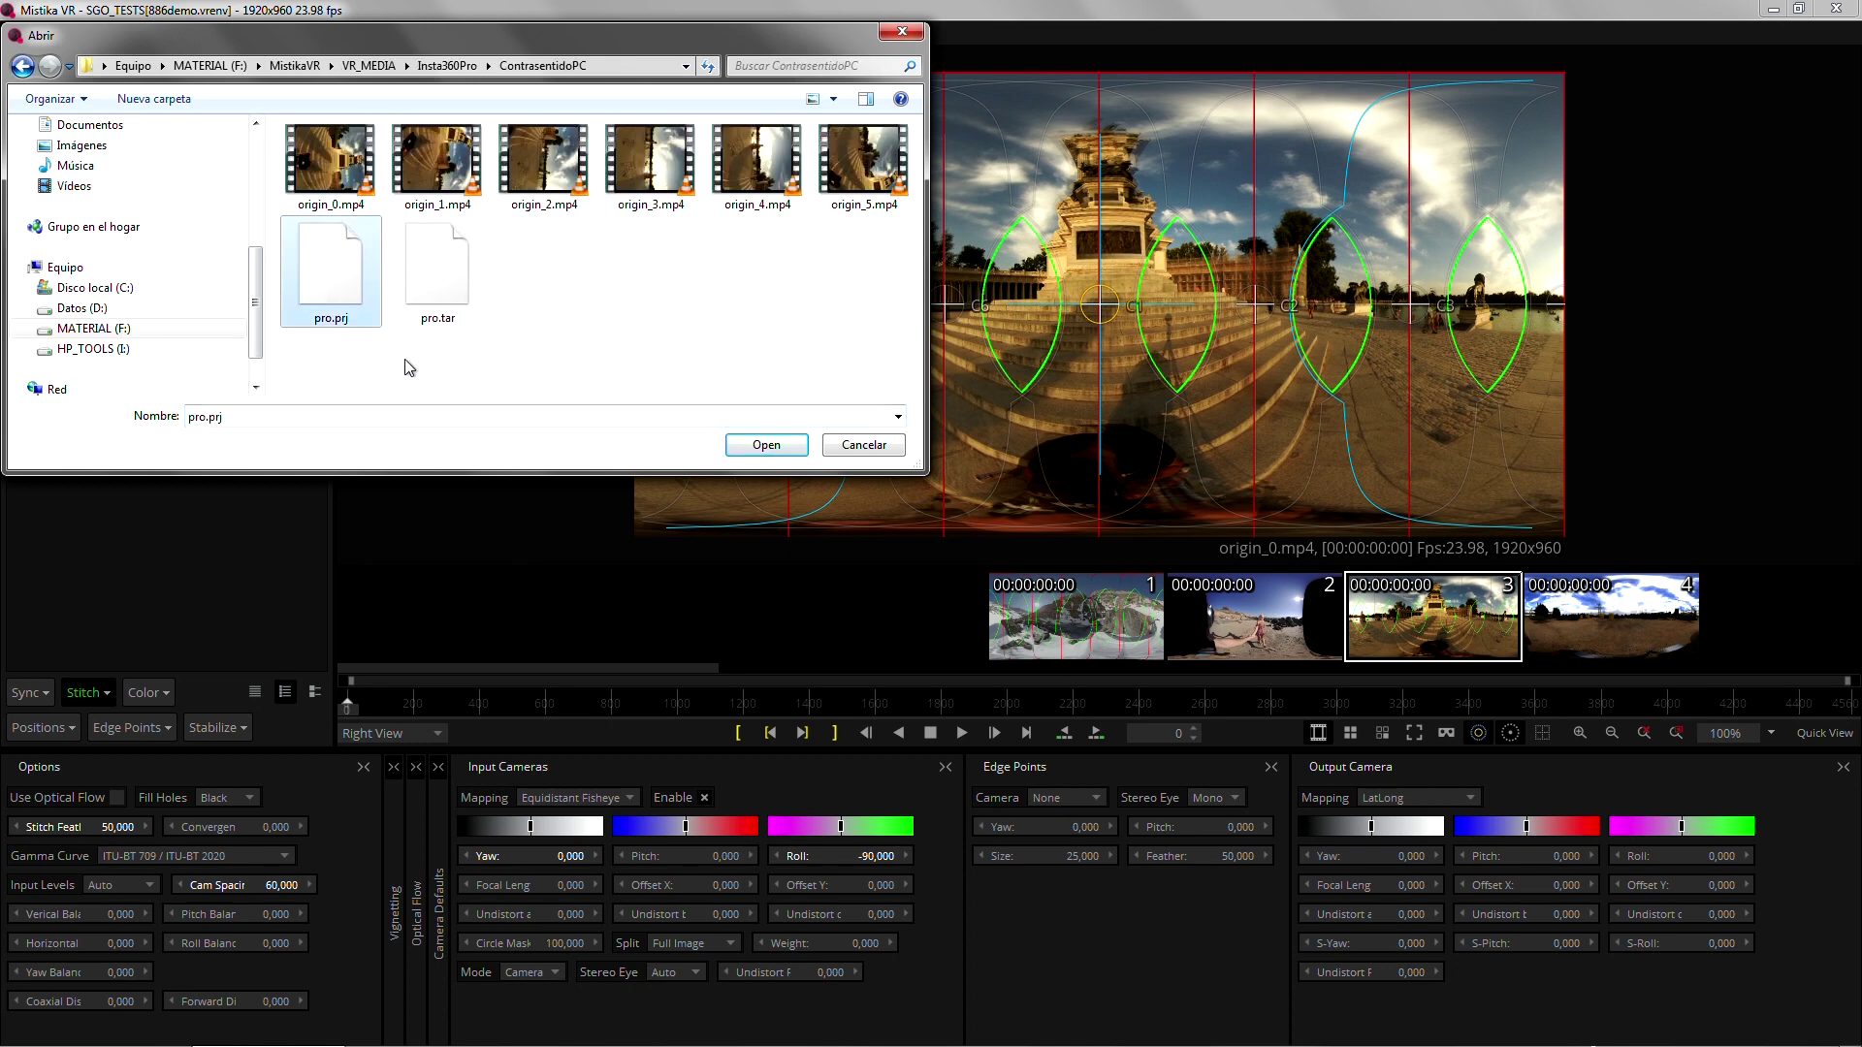
pyautogui.click(766, 445)
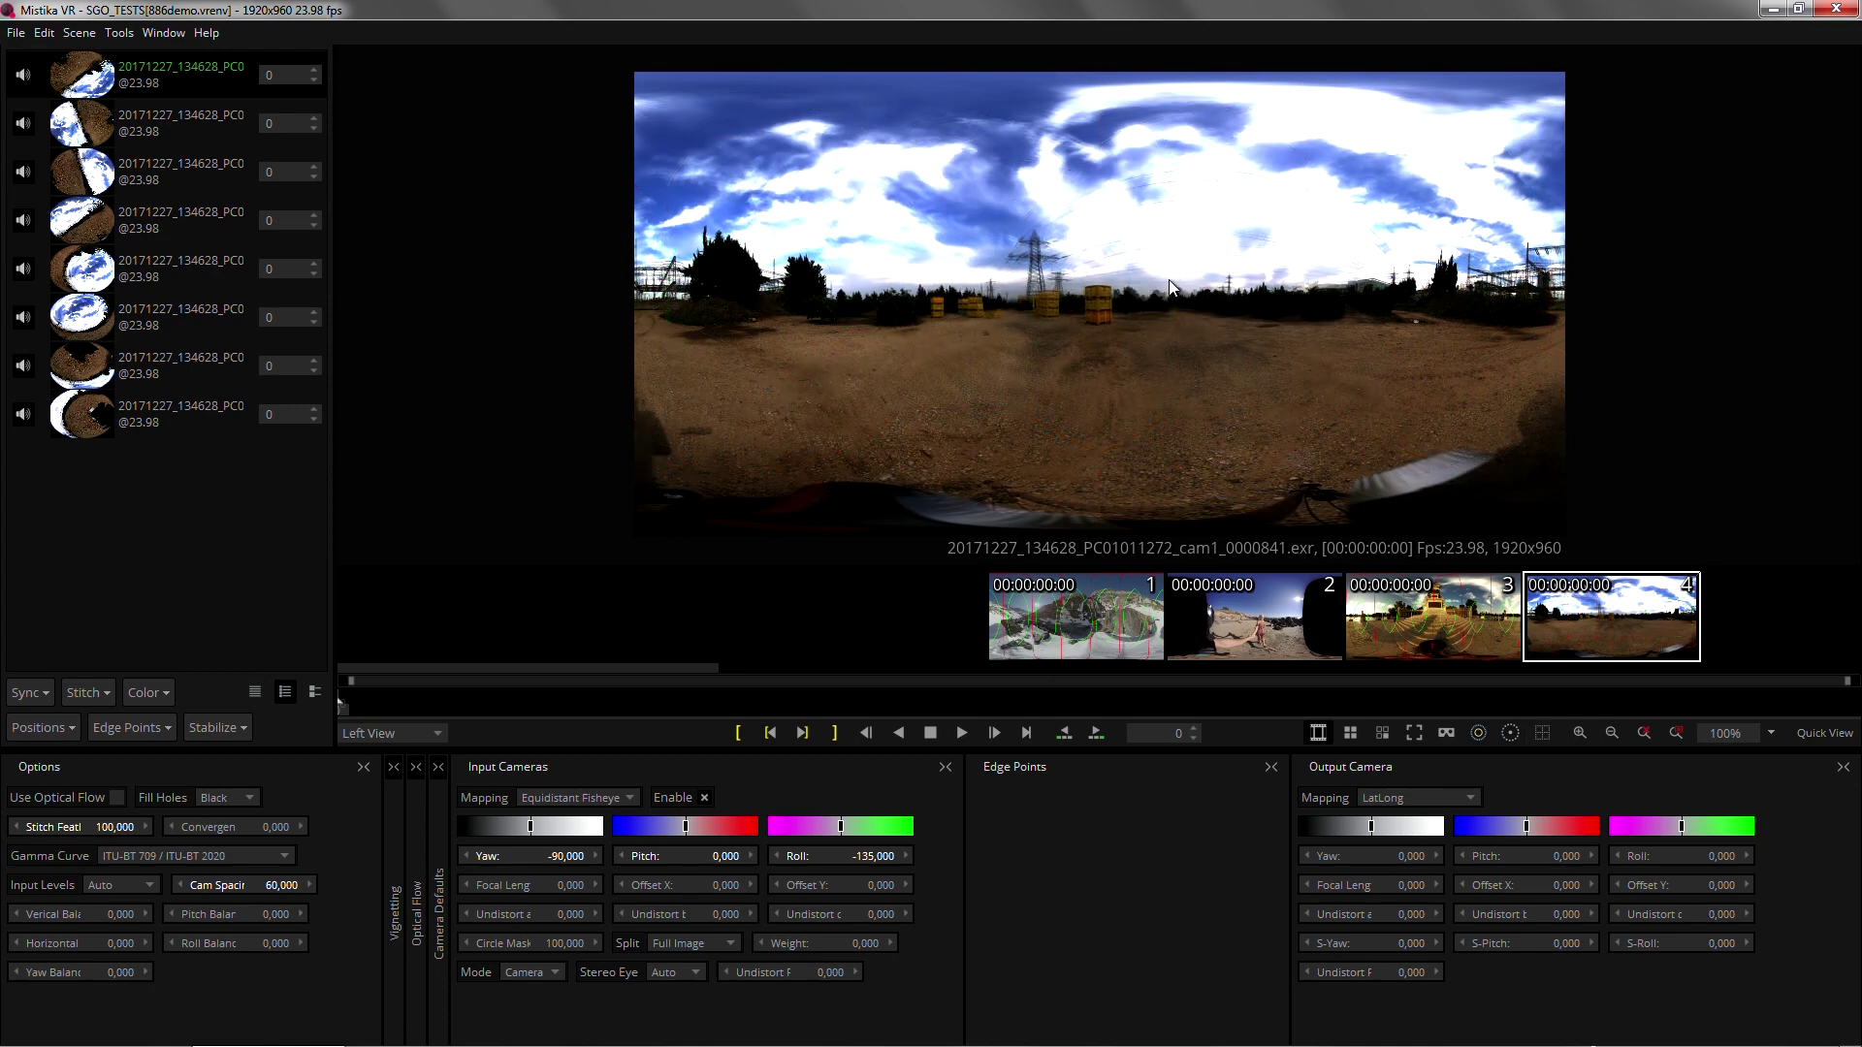
# Import the stitch from 20171227_134628_PC01011272_first_frame_metadata.txt in the Nokia OZO 000_degrees metadata folder into the fourth scene.
pyautogui.click(87, 692)
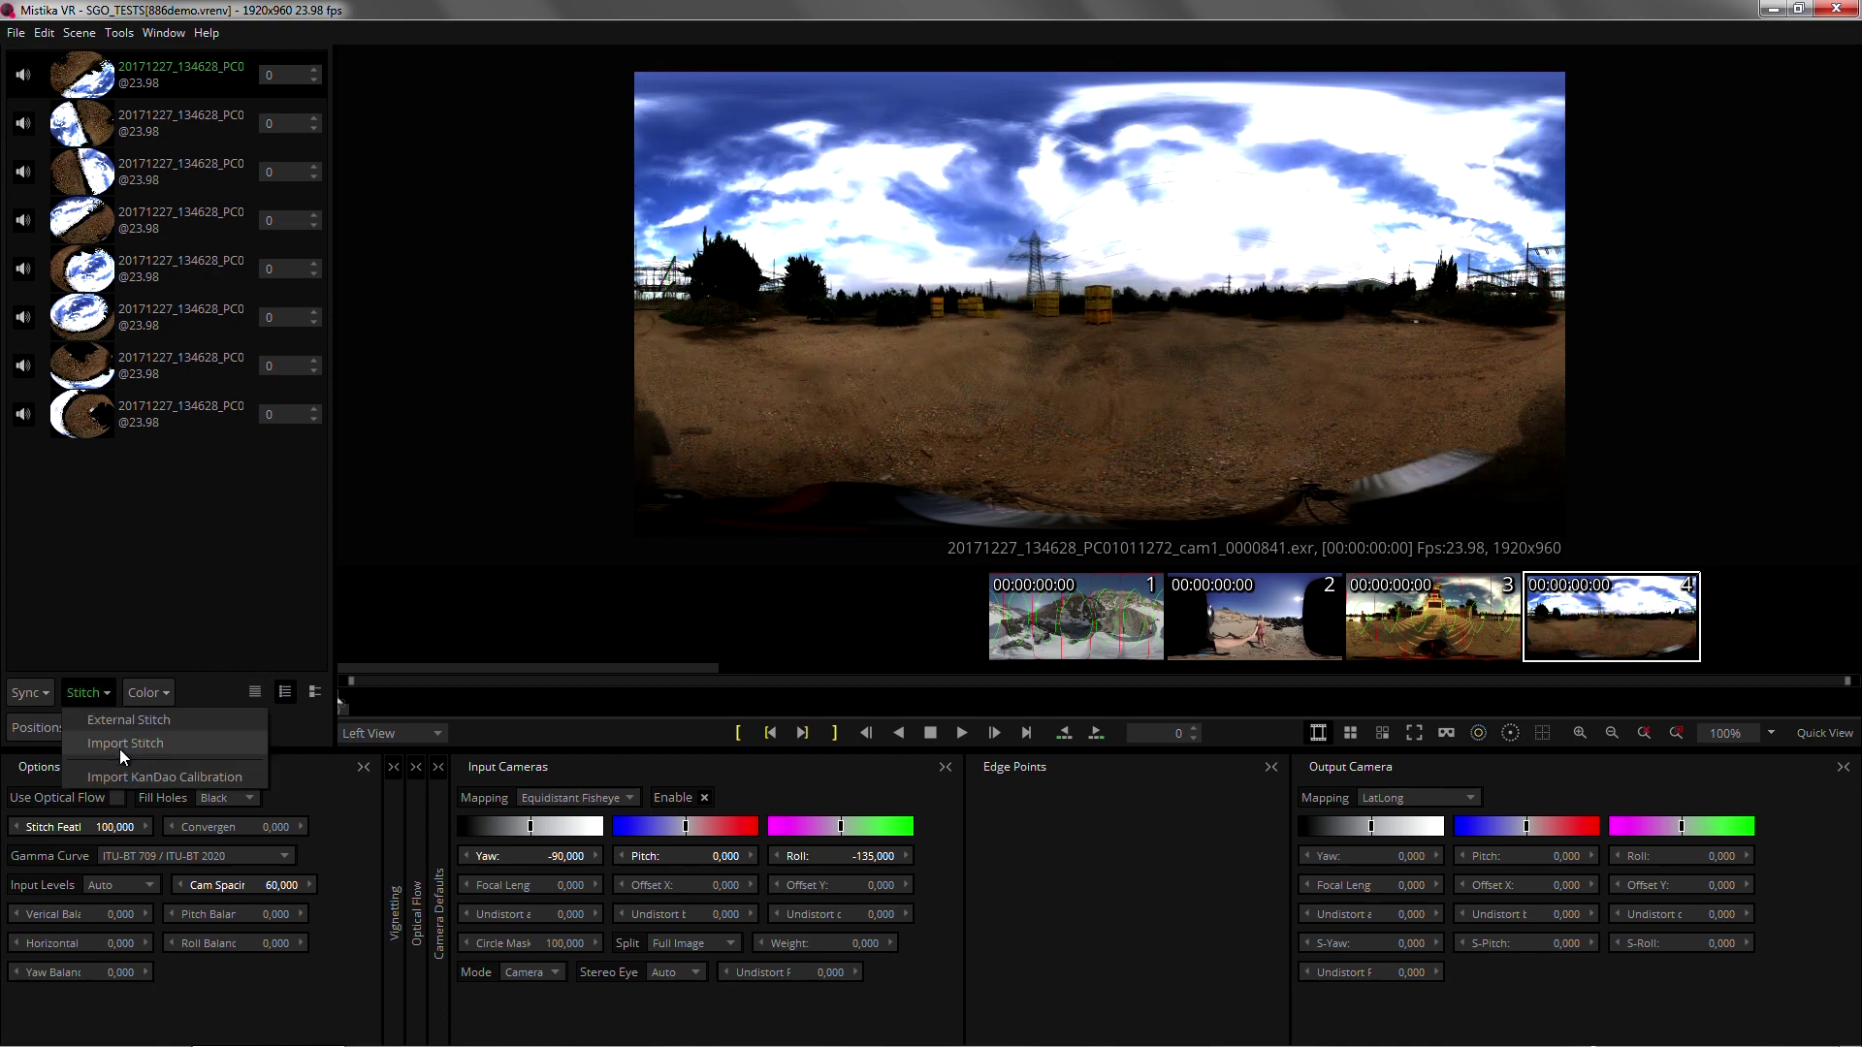
pyautogui.click(131, 745)
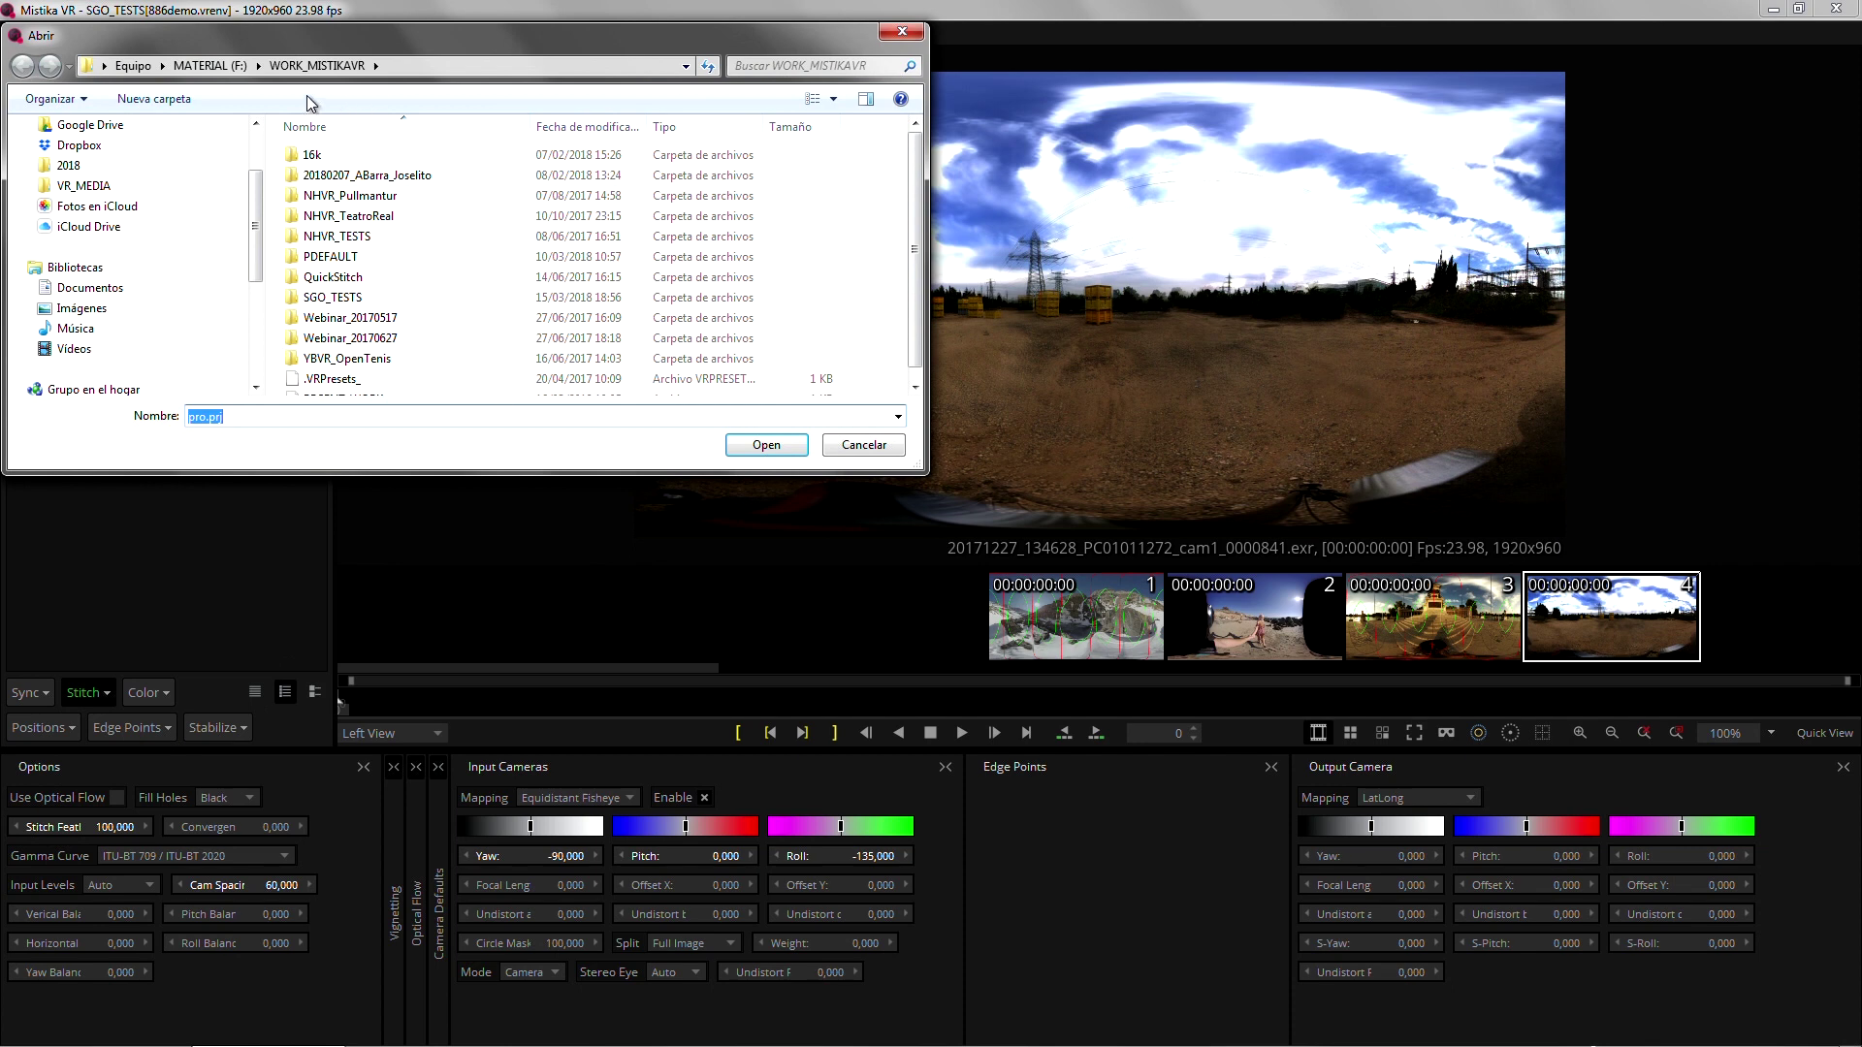
pyautogui.click(97, 185)
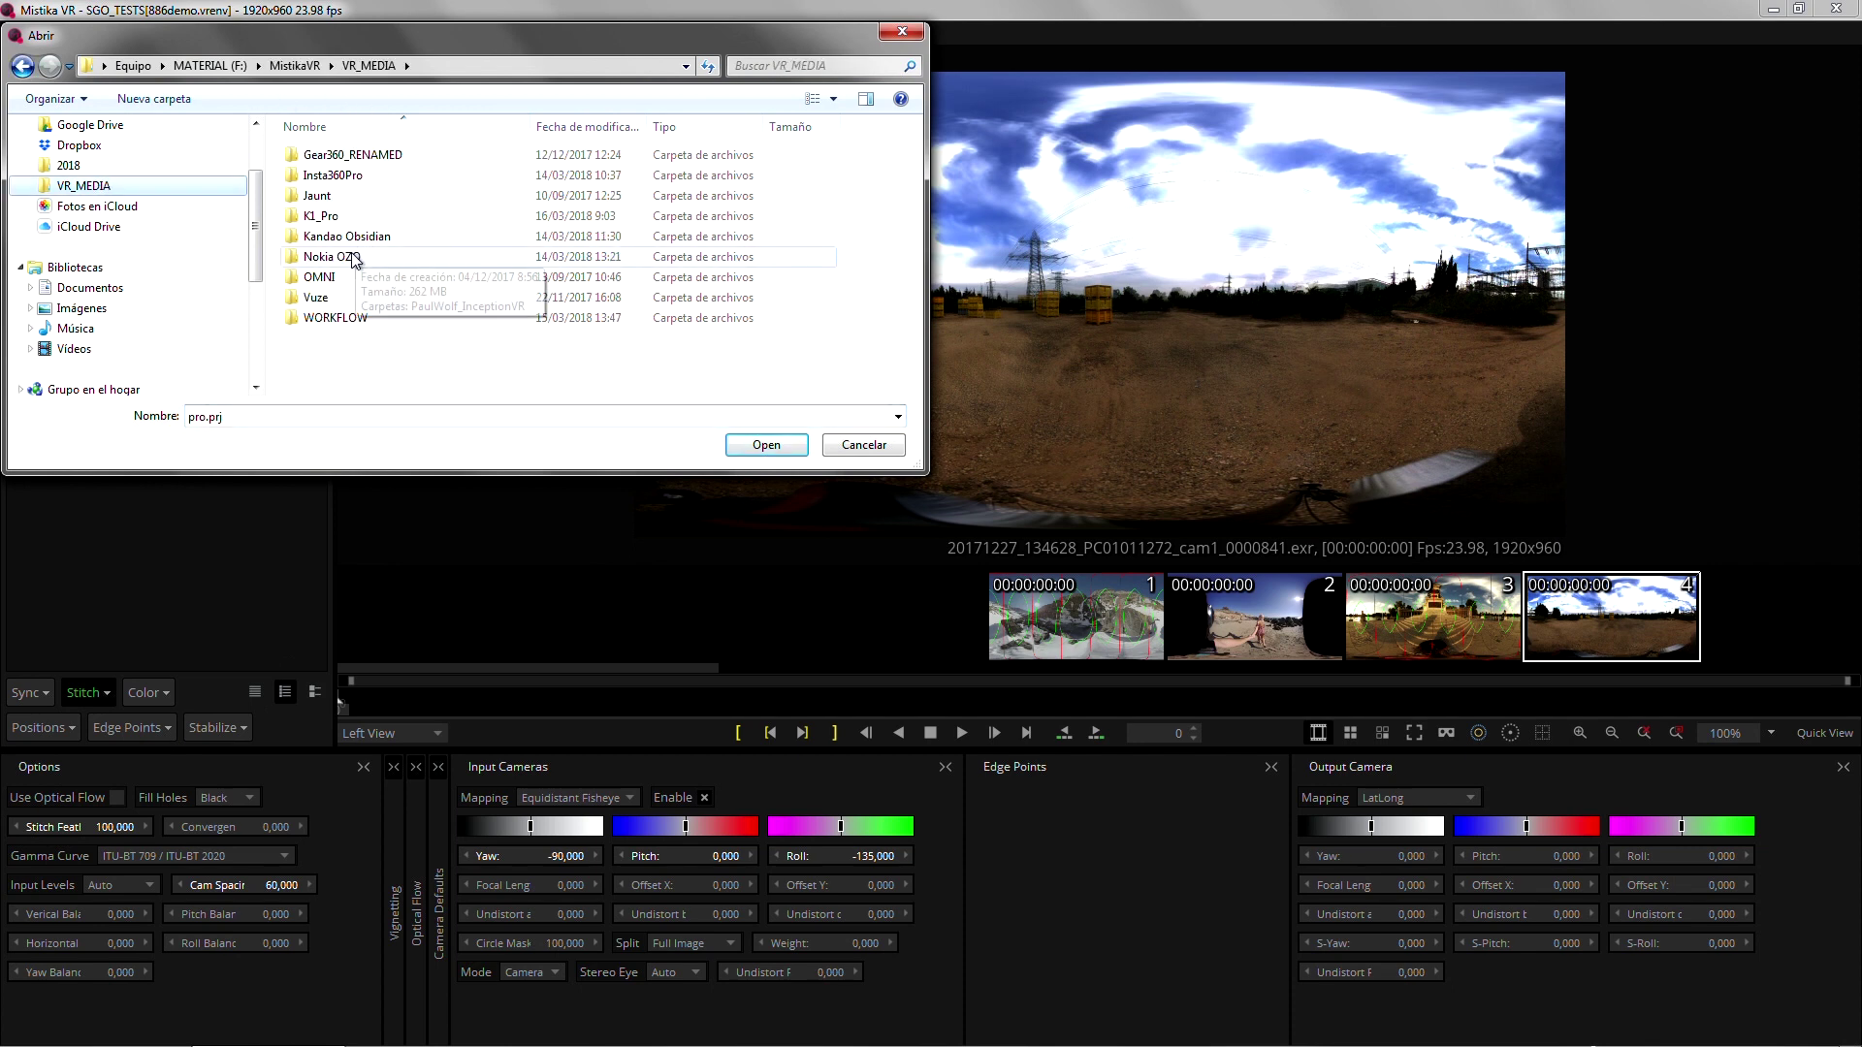
pyautogui.doubleClick(353, 256)
pyautogui.doubleClick(352, 158)
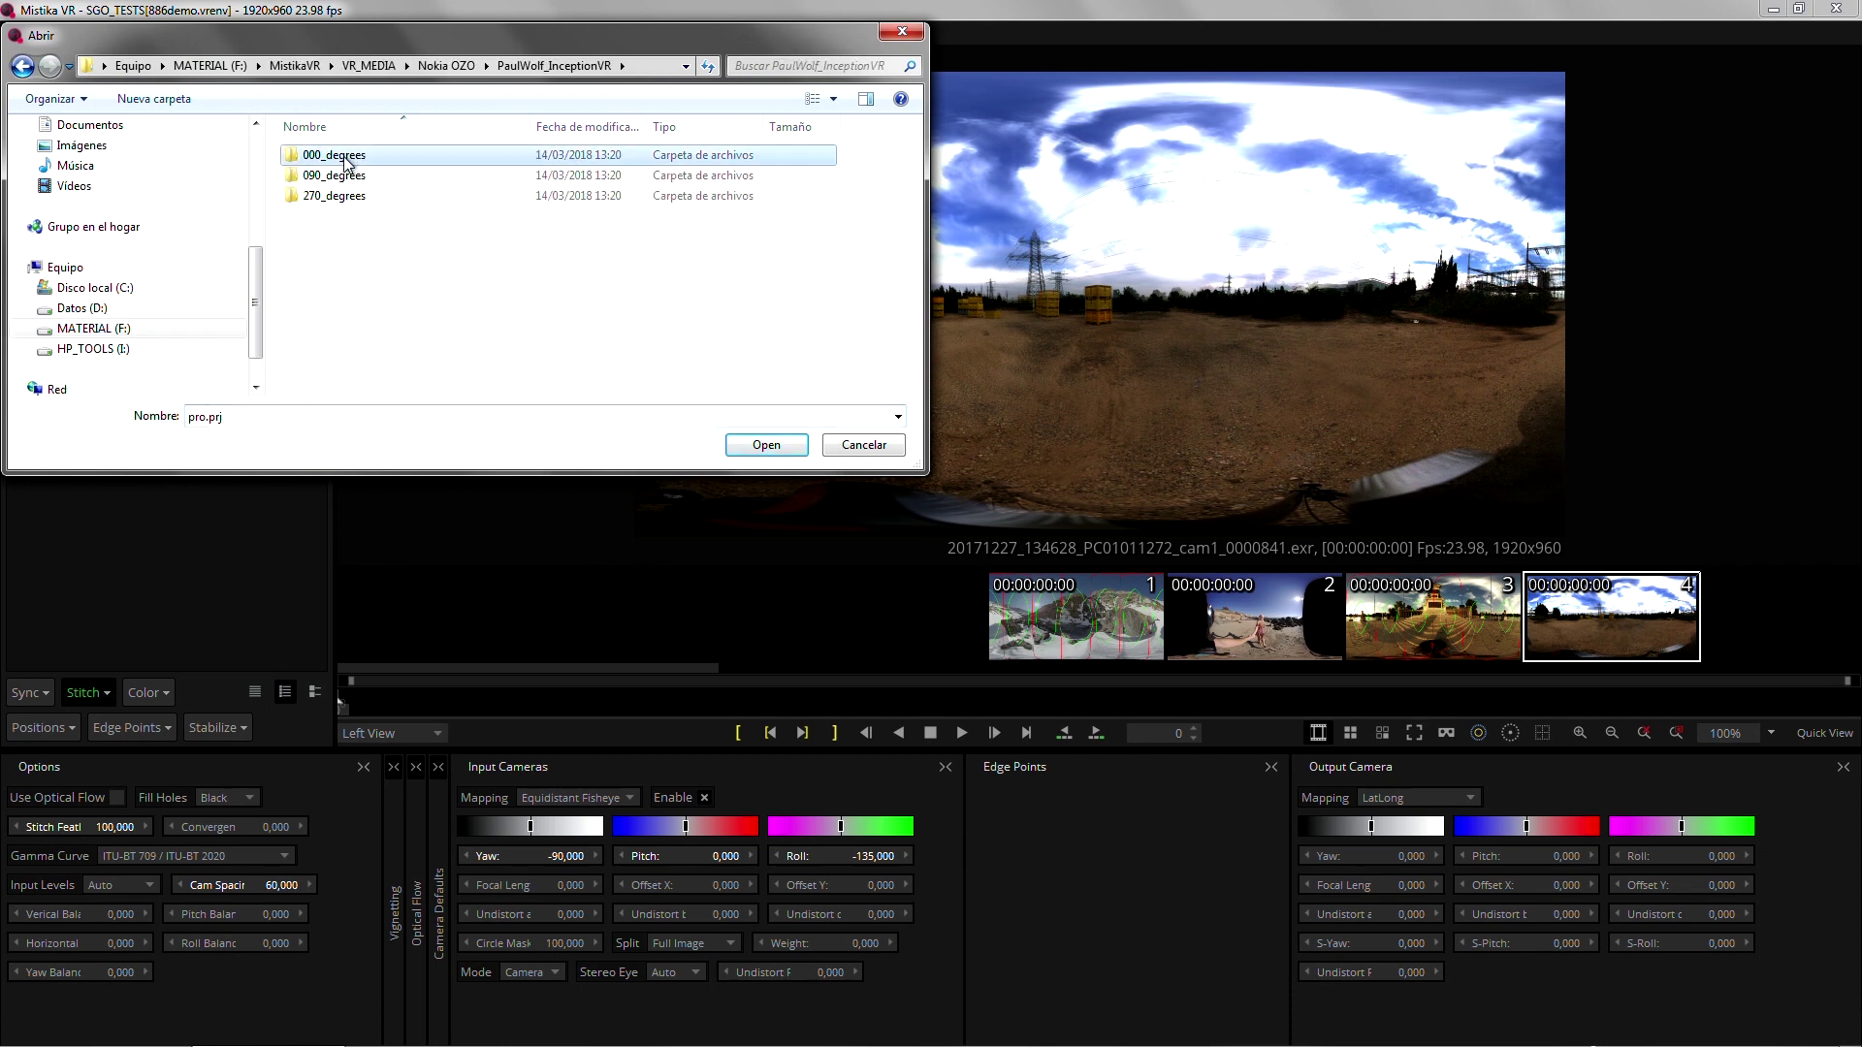
pyautogui.doubleClick(348, 159)
pyautogui.doubleClick(347, 160)
pyautogui.doubleClick(347, 175)
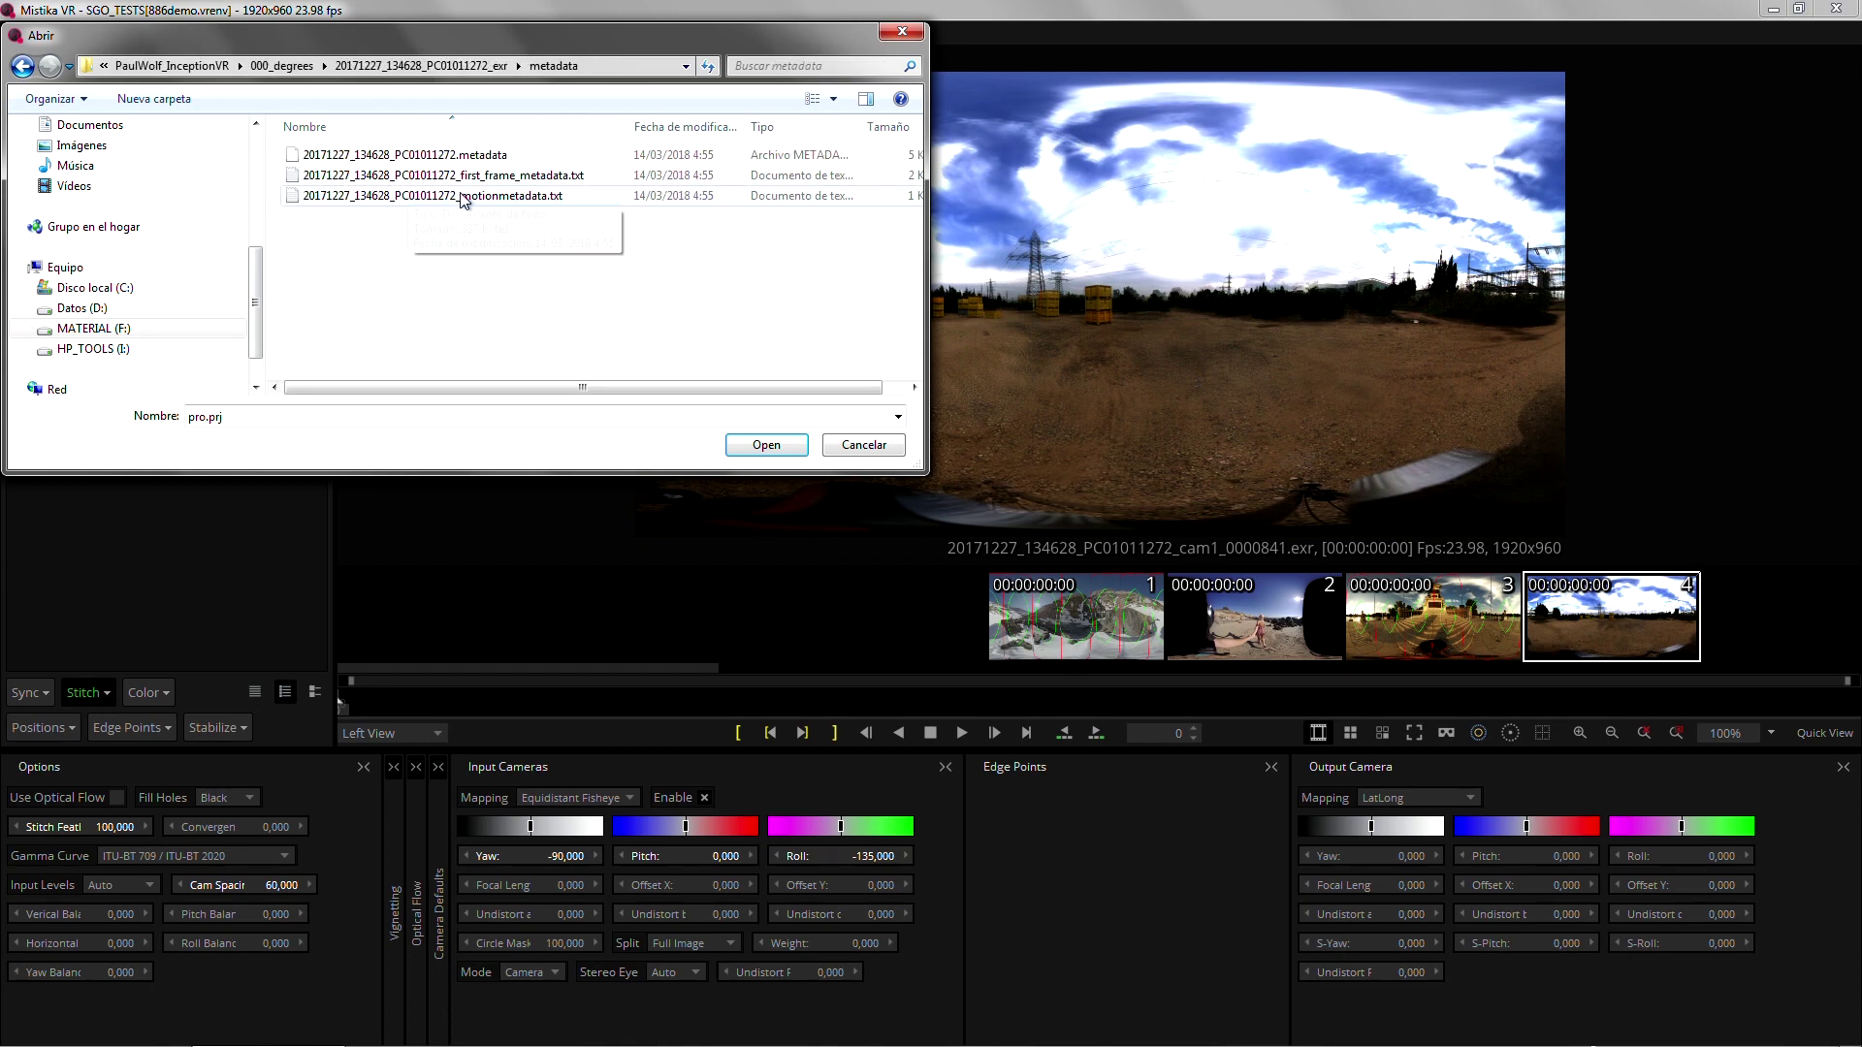
pyautogui.click(419, 176)
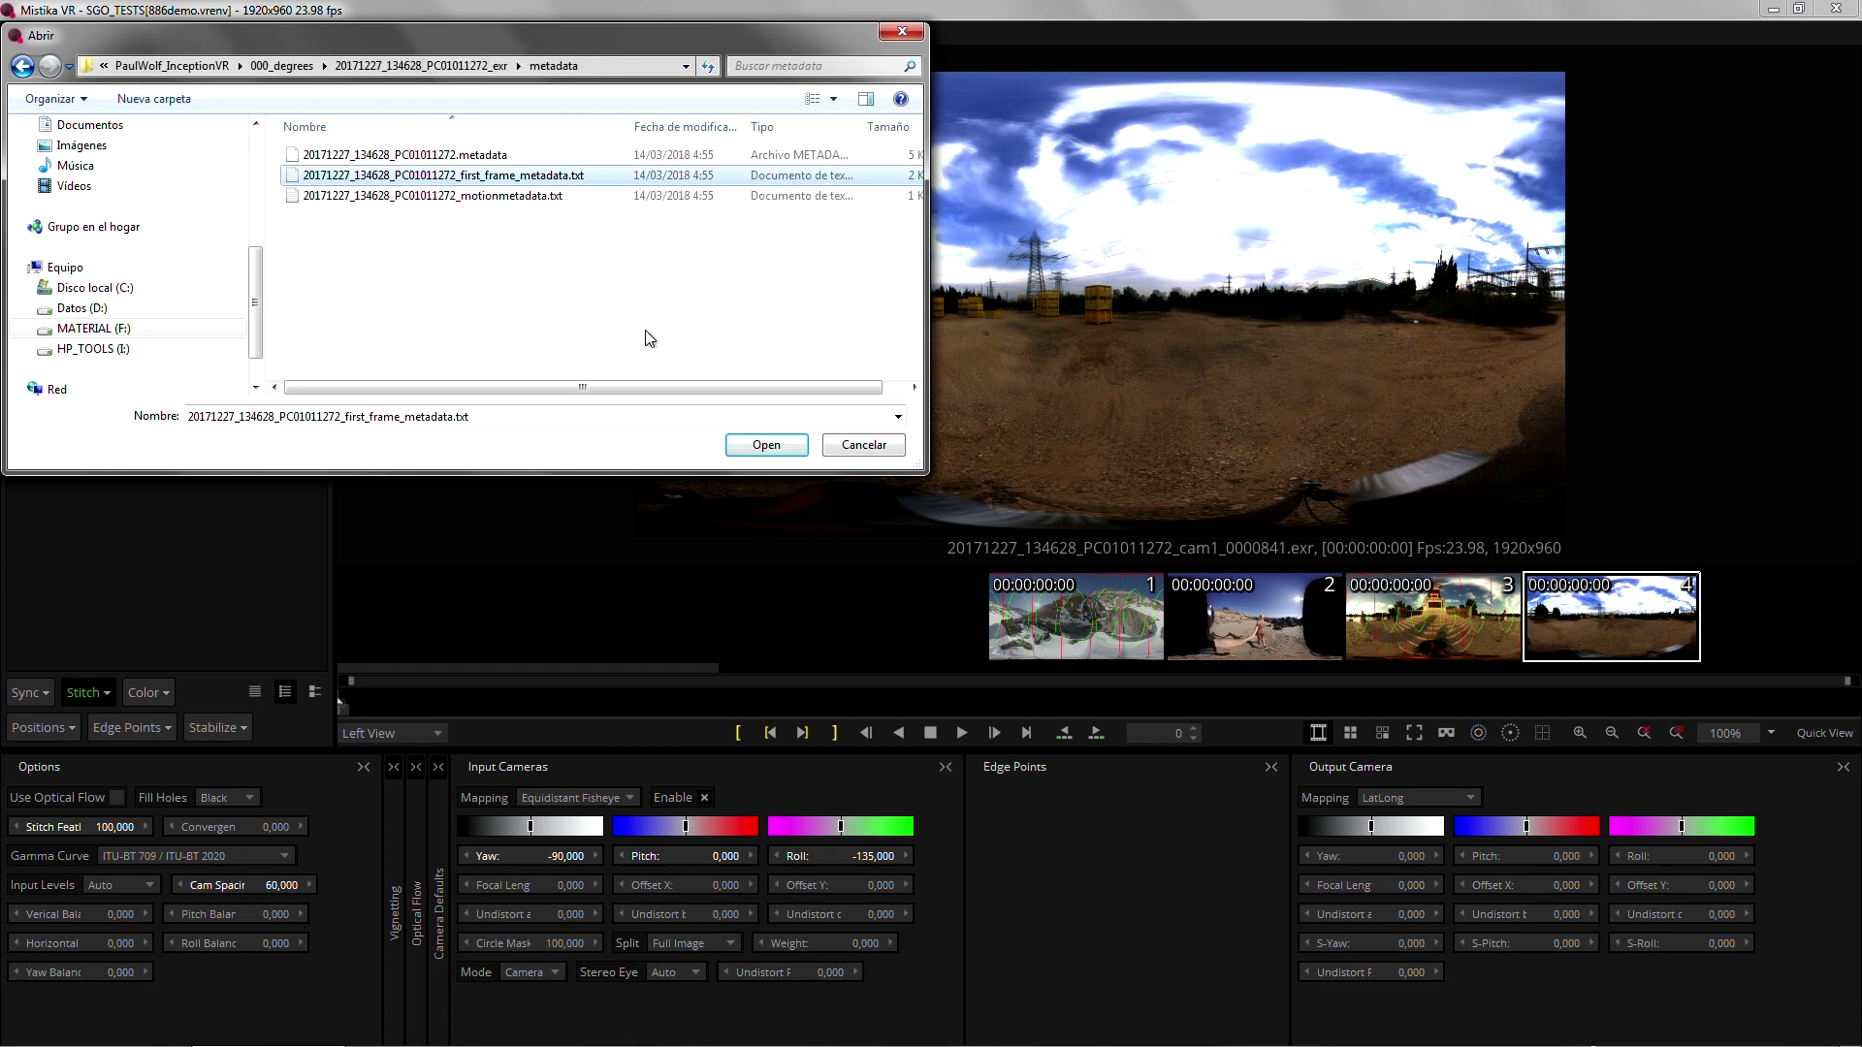
pyautogui.click(766, 445)
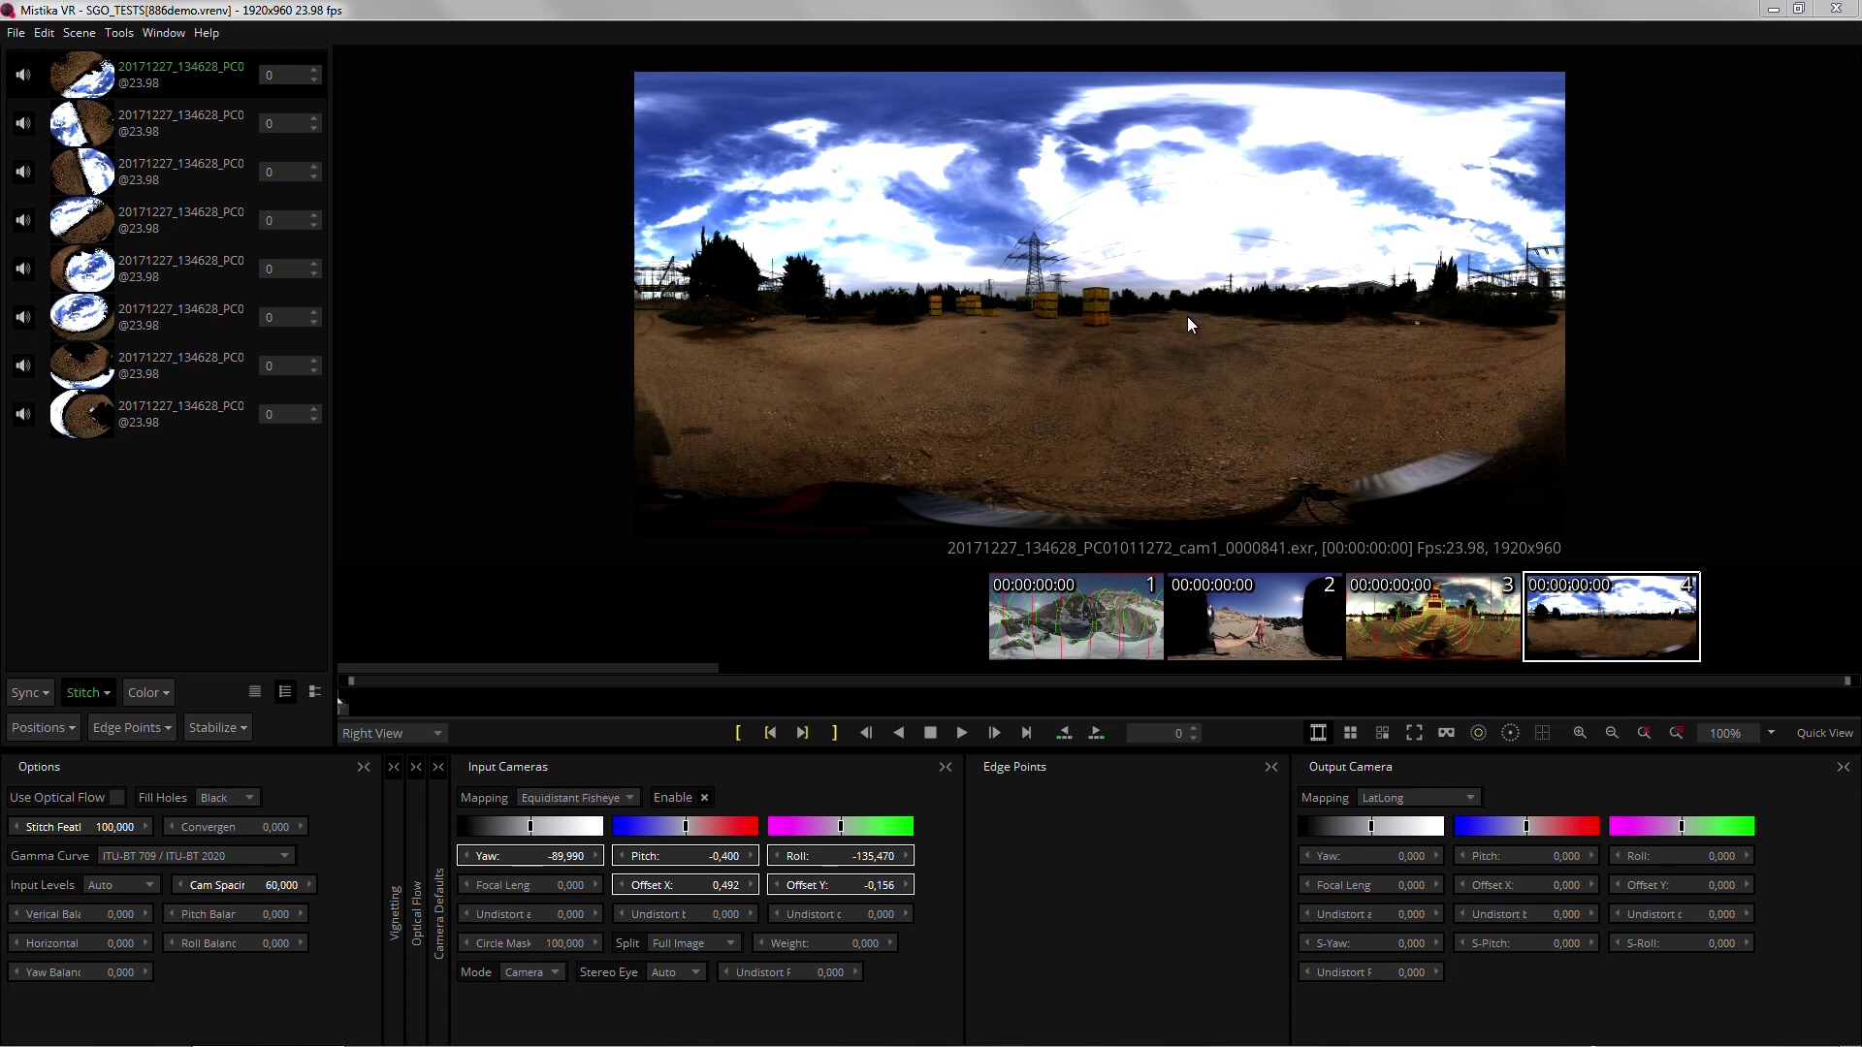
# Open the render export options and choose the MP4 NVidia movie file type with the H264 420 QP codec.
pyautogui.click(16, 33)
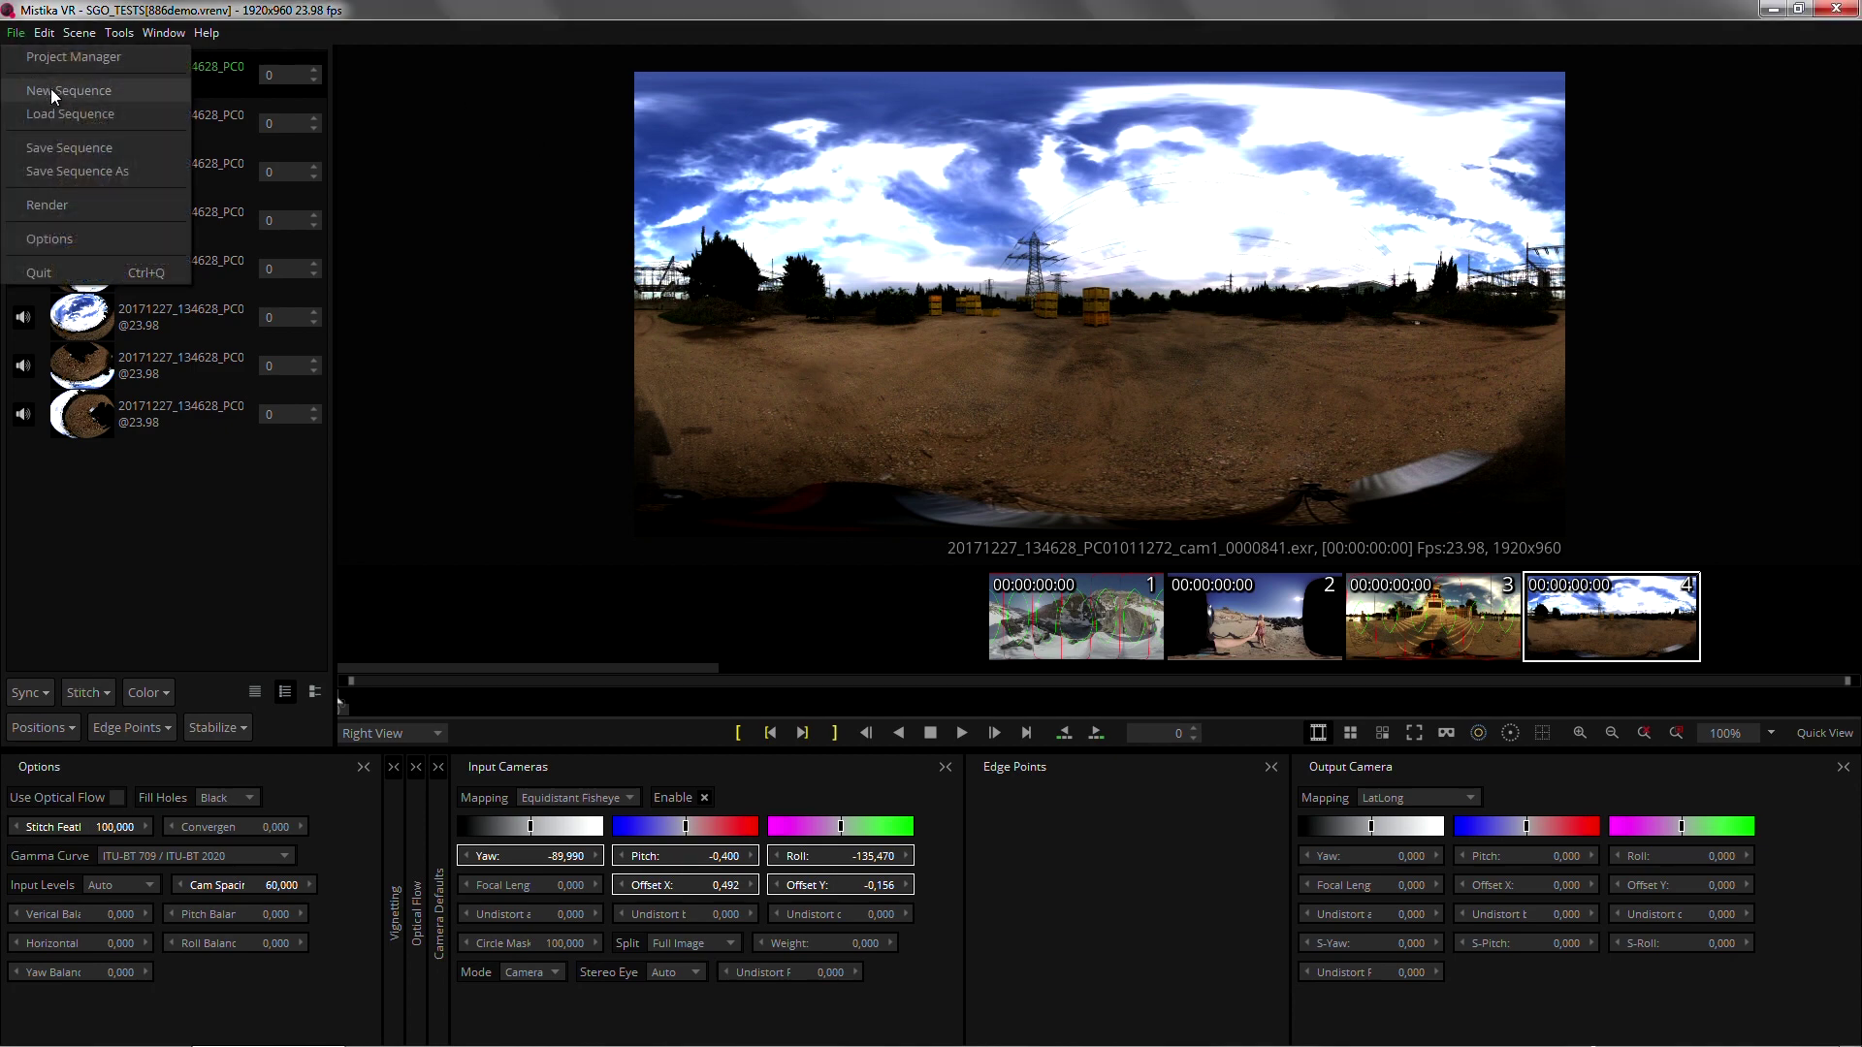
pyautogui.click(101, 208)
pyautogui.click(862, 405)
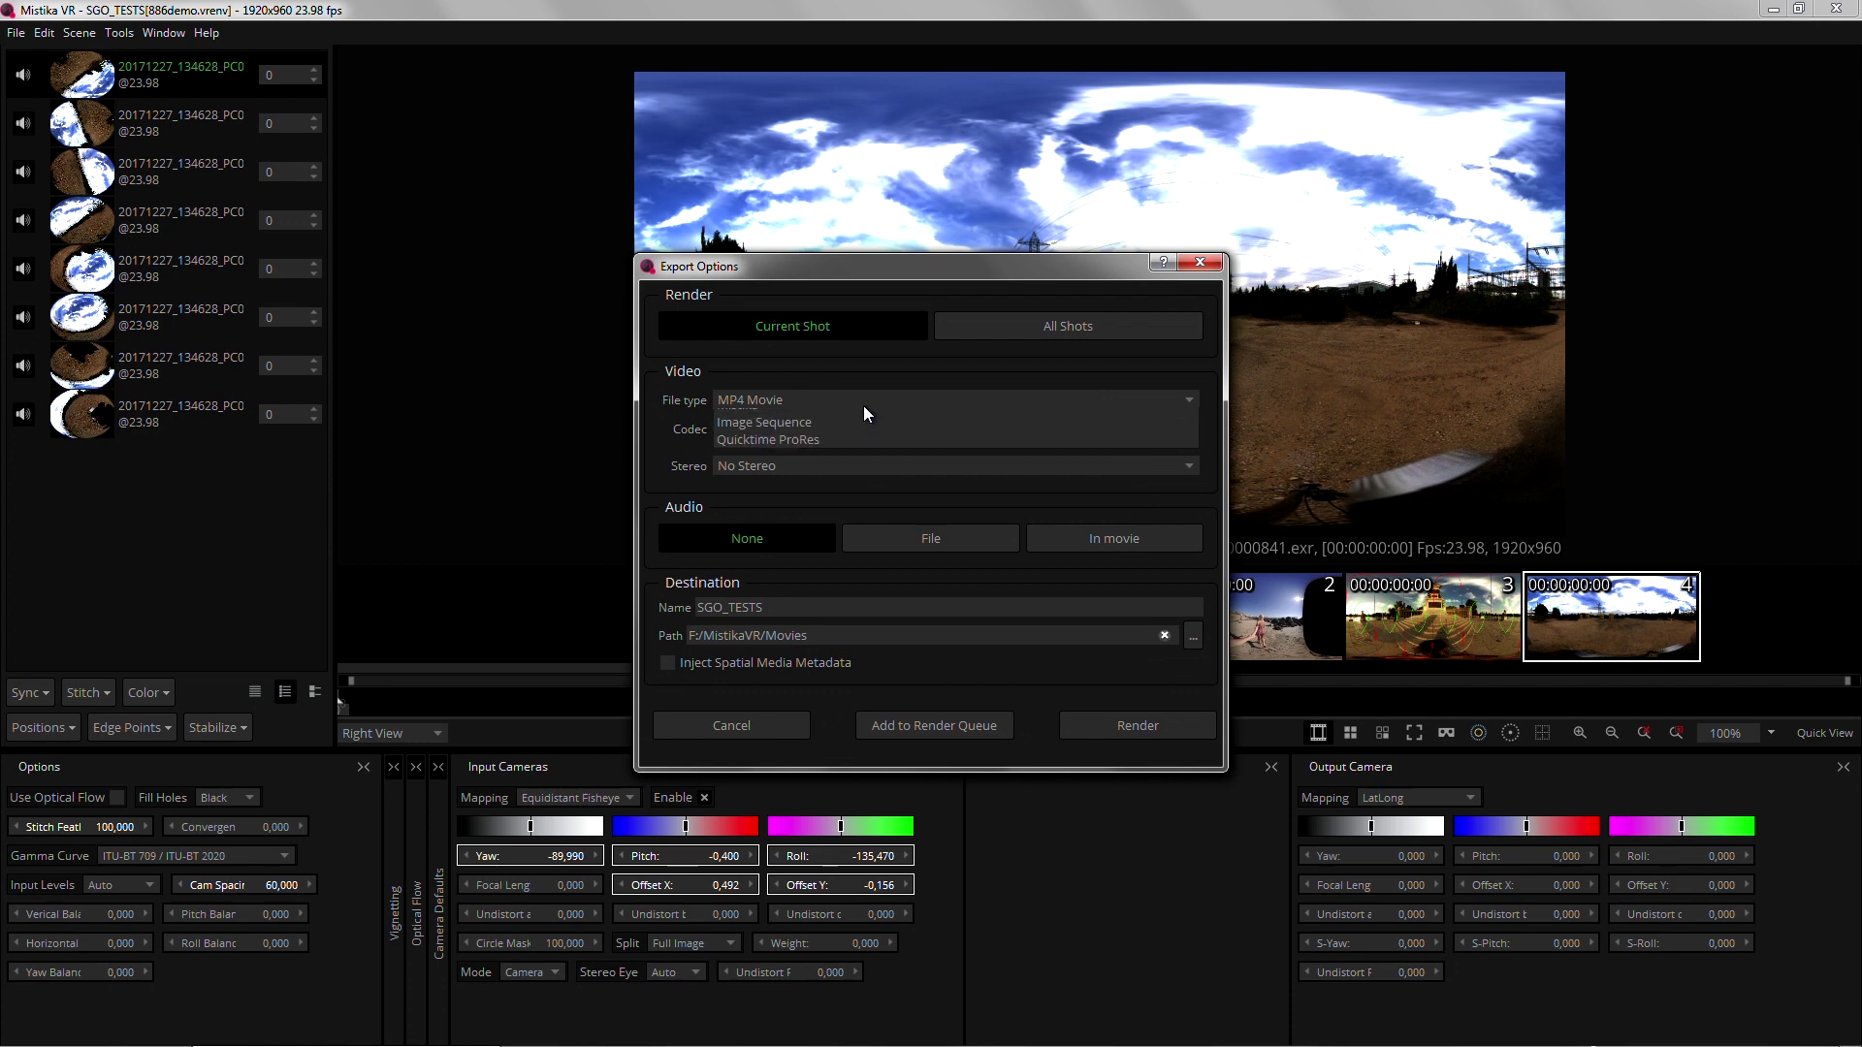
pyautogui.click(824, 438)
pyautogui.click(805, 433)
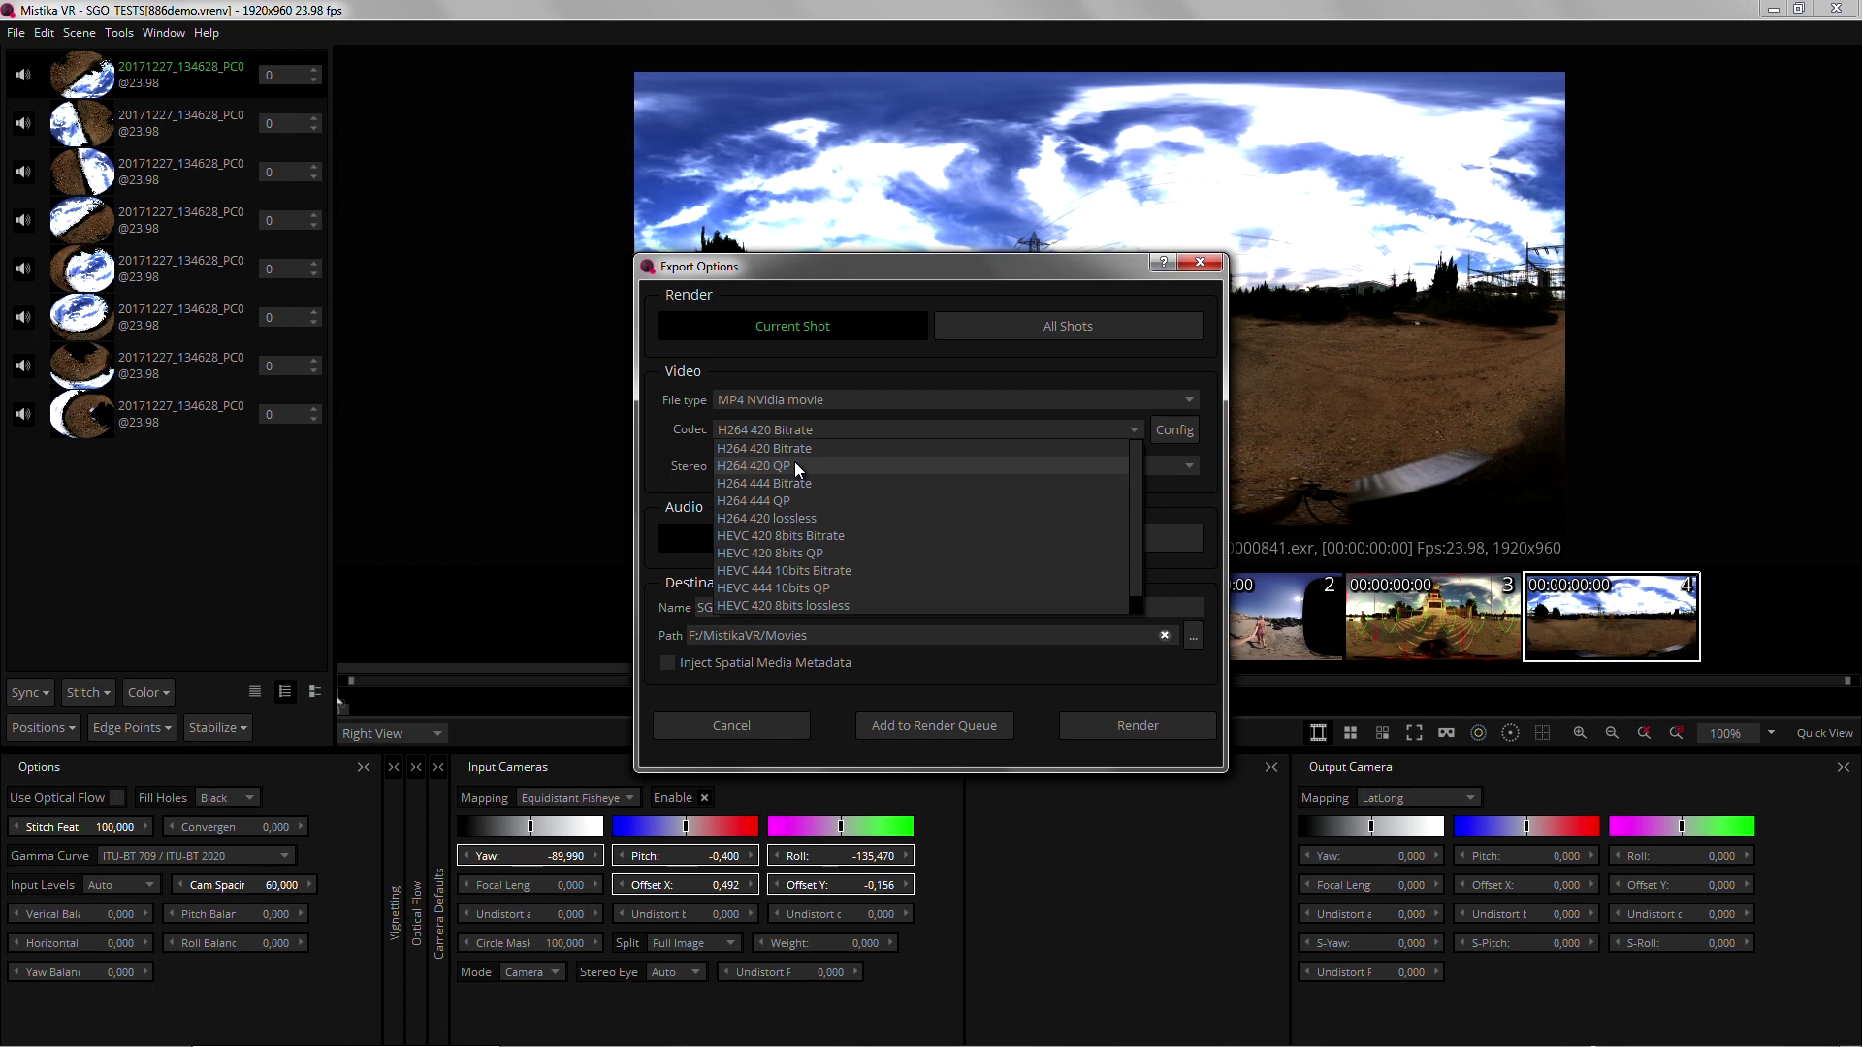
pyautogui.click(864, 464)
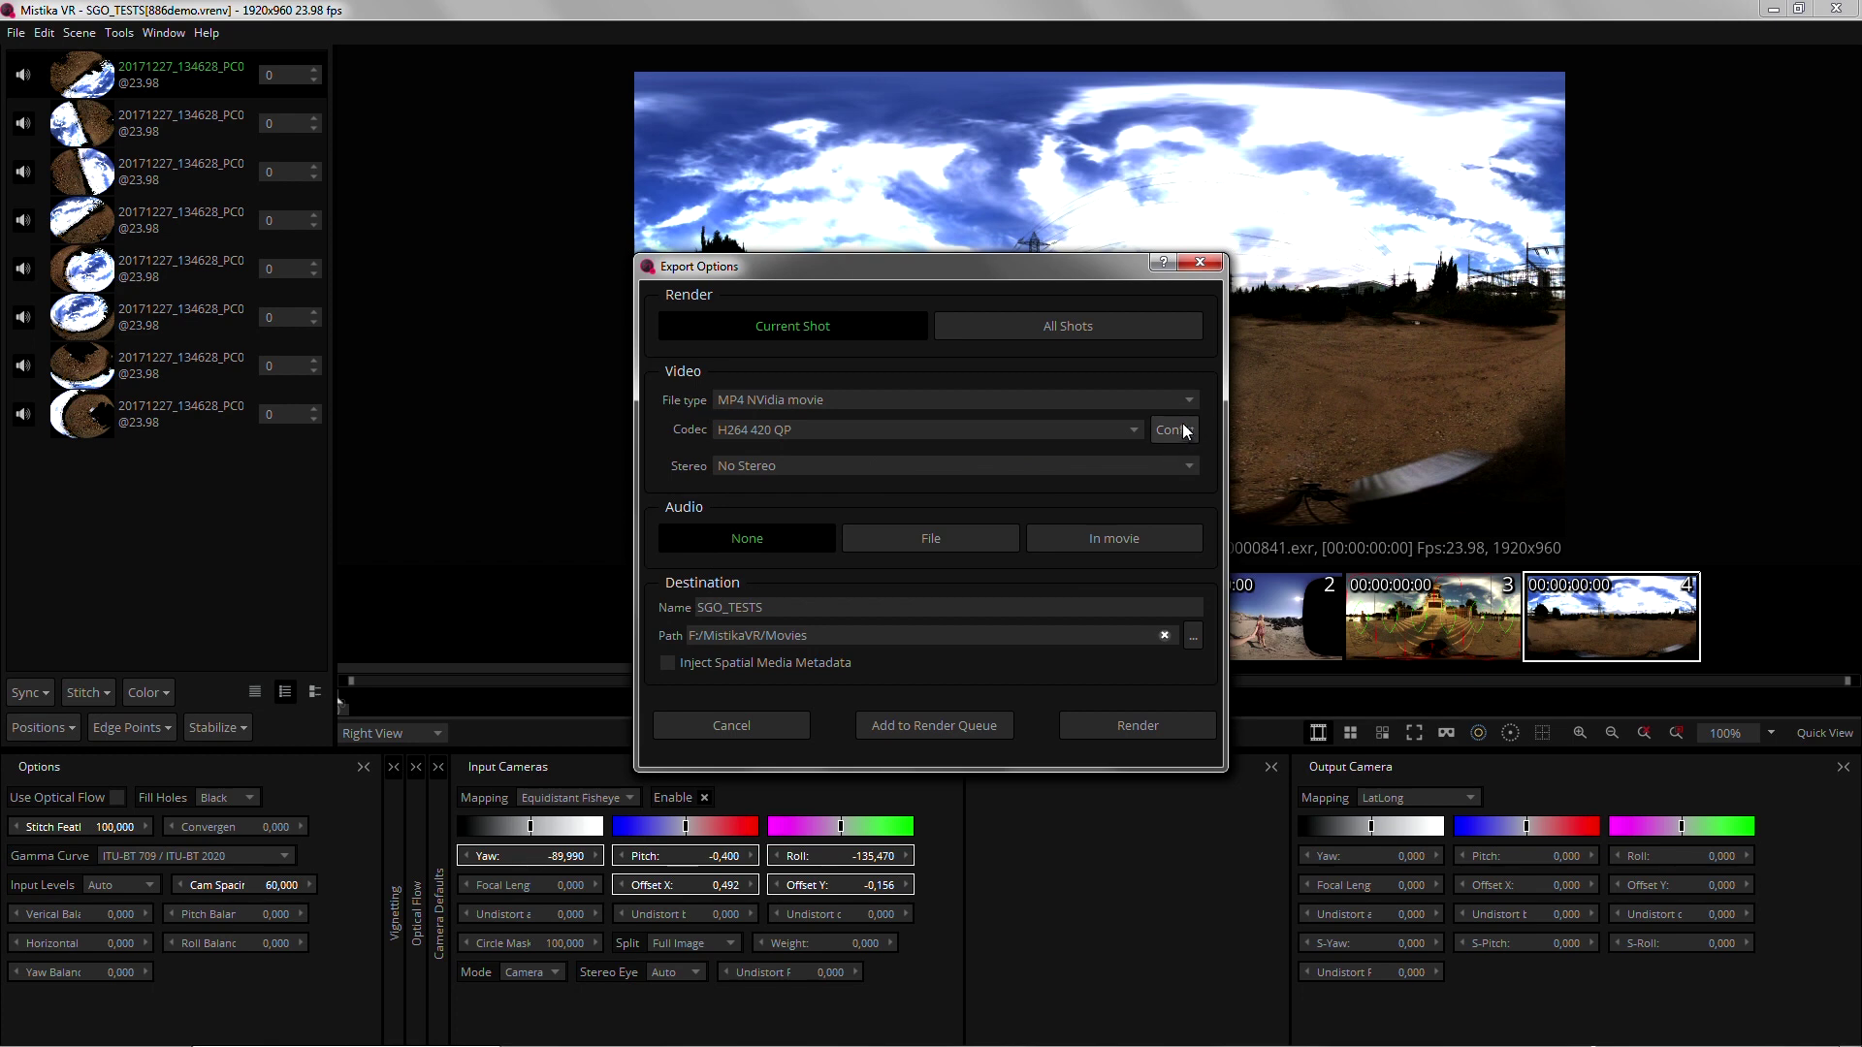
# Configure the H264 420 QP codec with a quality of 23 and a GOP size of 15.
pyautogui.click(1177, 429)
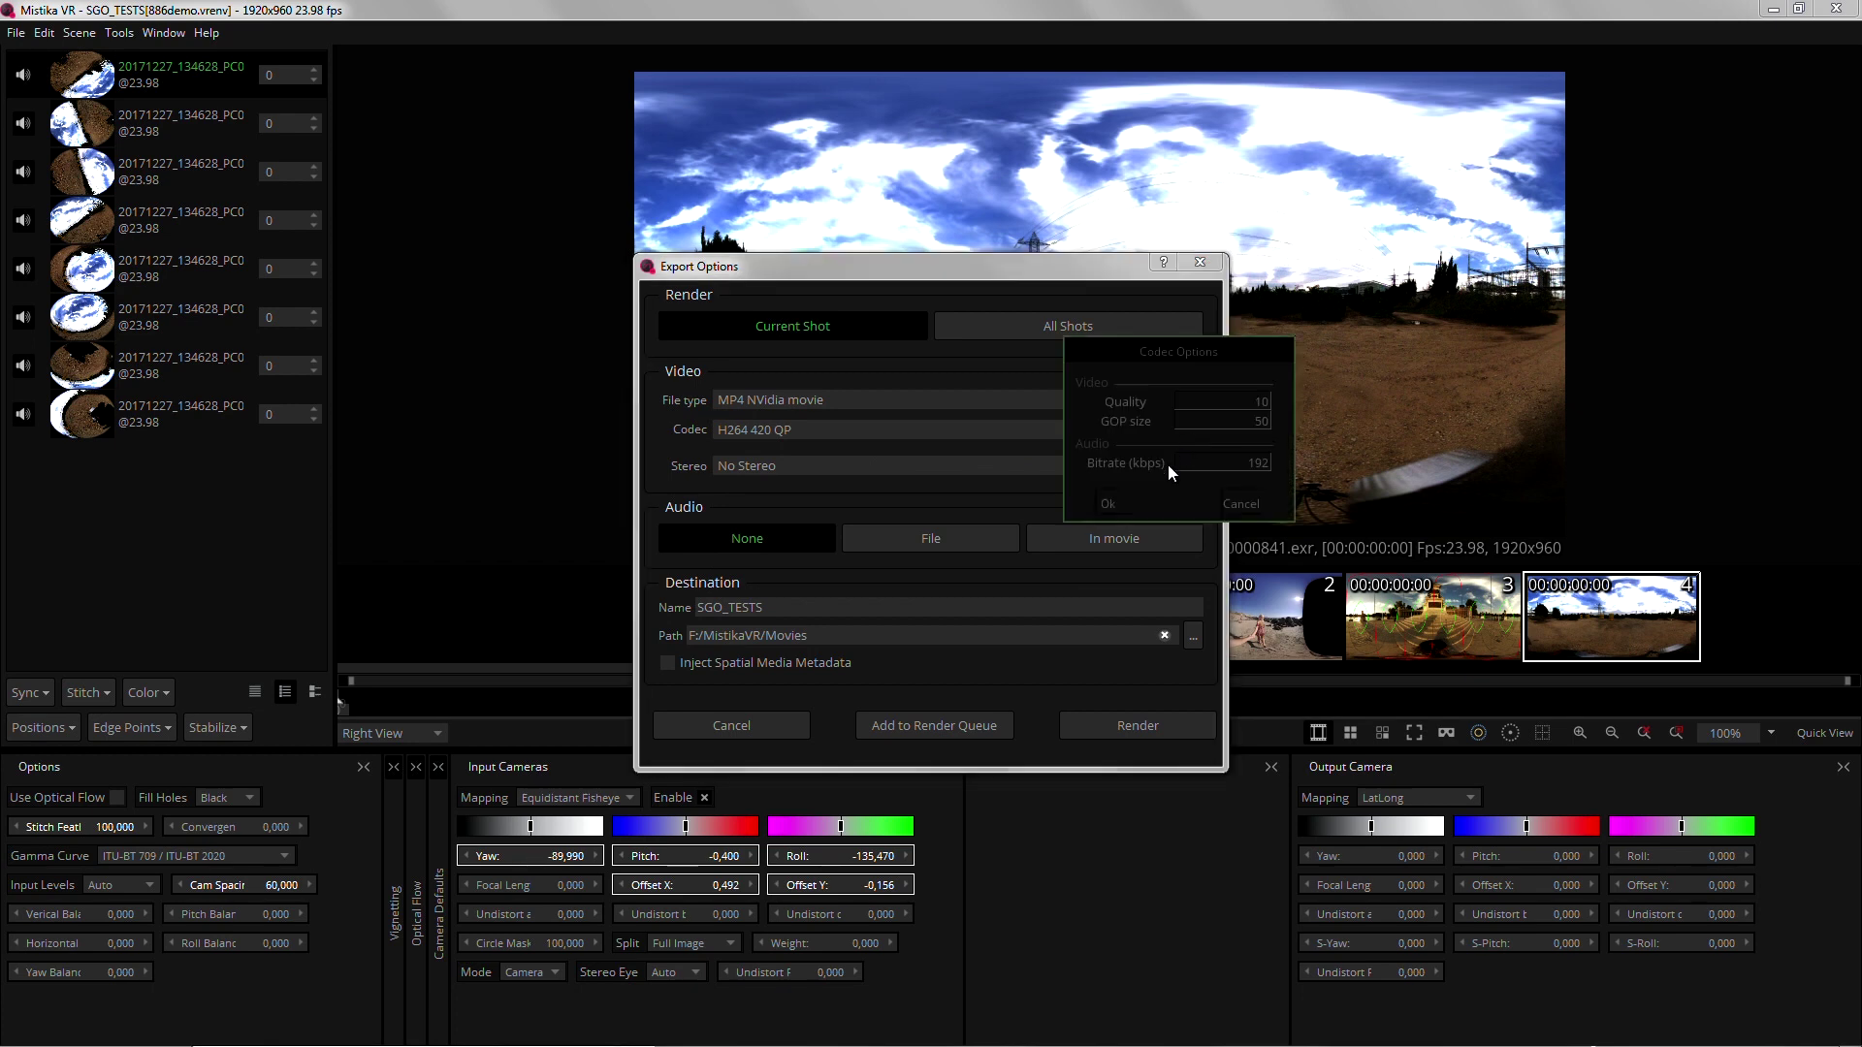
pyautogui.doubleClick(1254, 405)
pyautogui.write('5')
pyautogui.doubleClick(1251, 421)
pyautogui.write('1')
pyautogui.doubleClick(1260, 421)
pyautogui.doubleClick(1257, 400)
pyautogui.write('23')
pyautogui.press('Return')
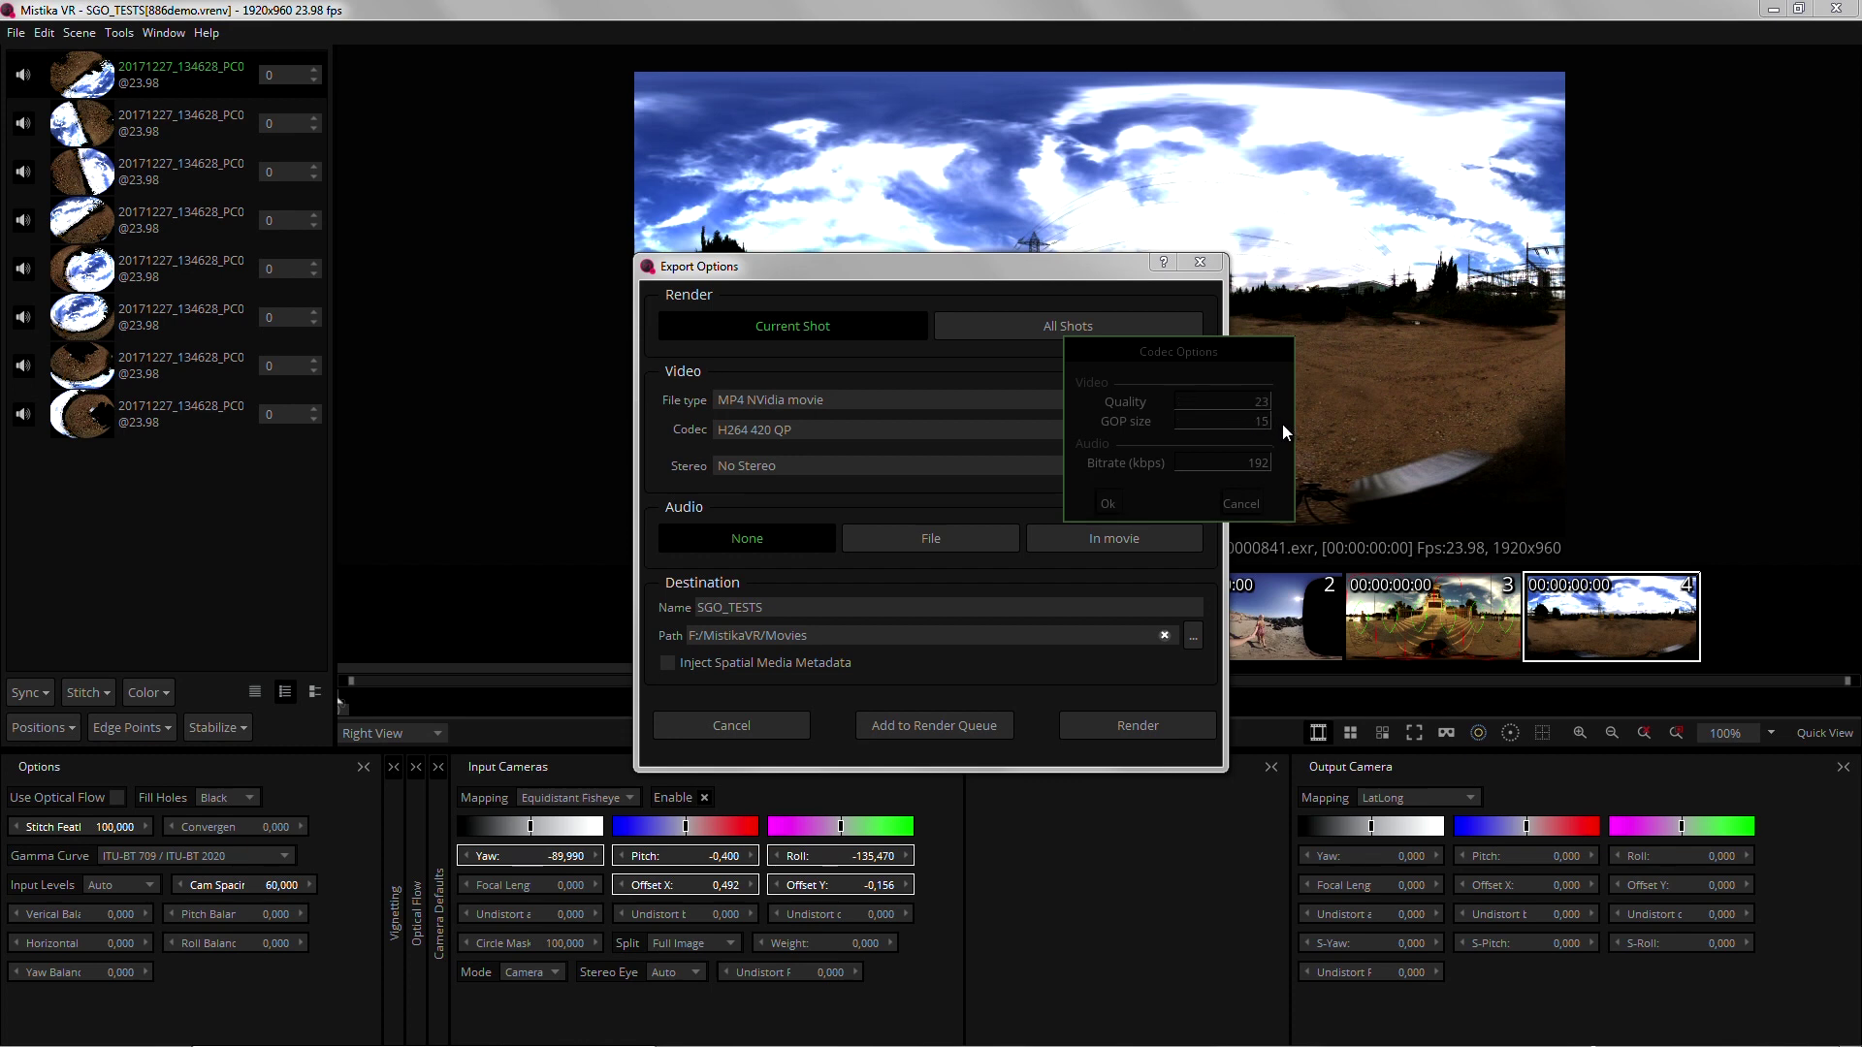